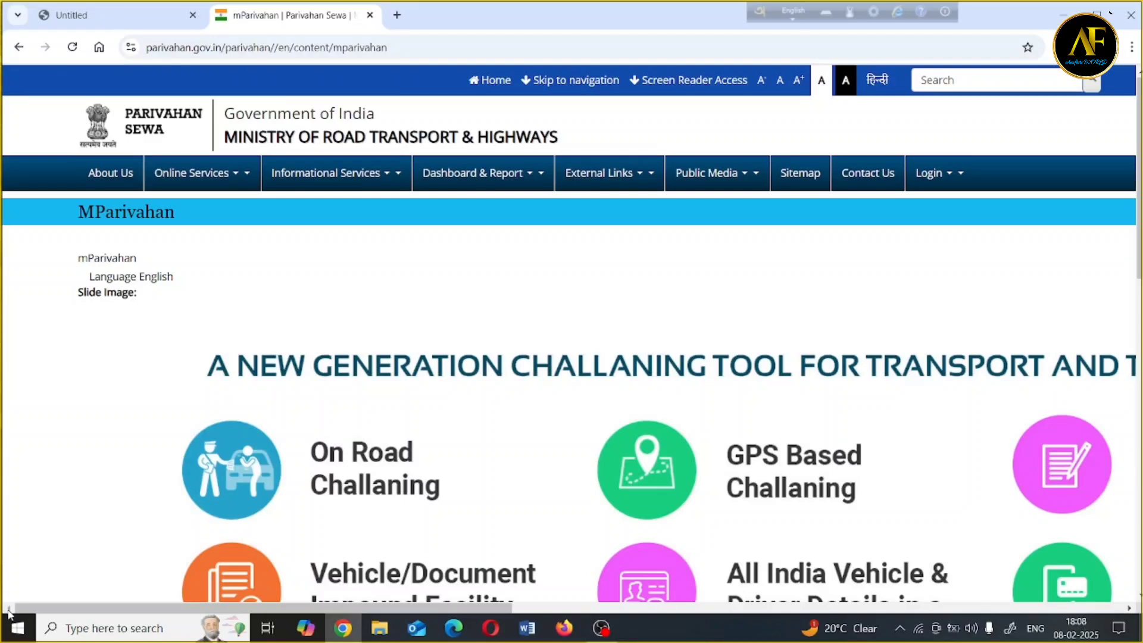
click(9, 608)
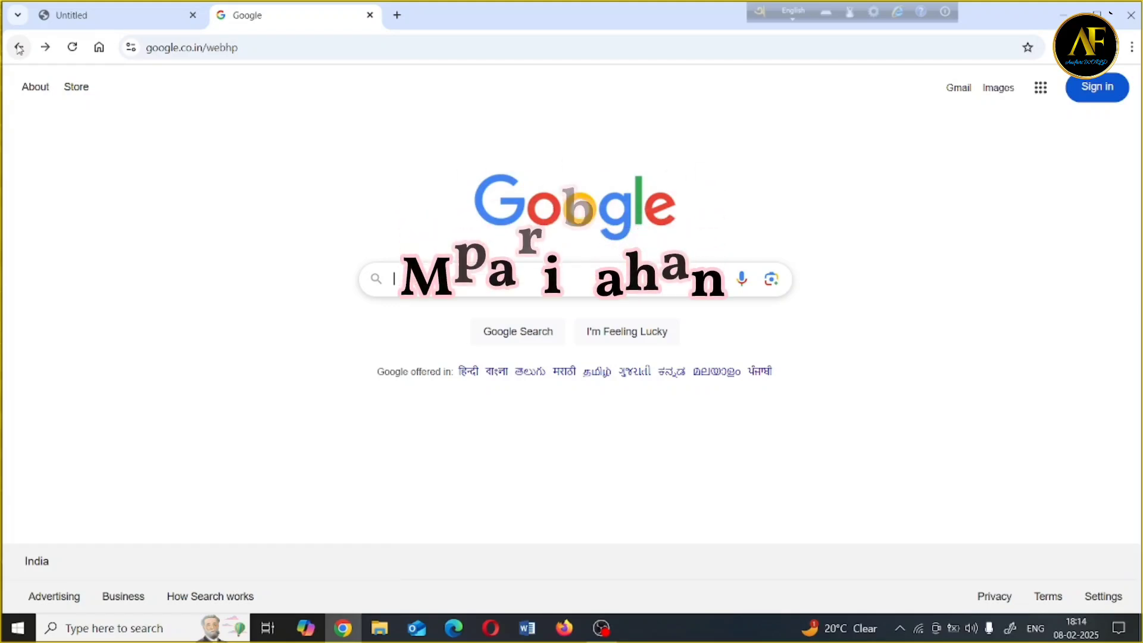
Step: Search Google for mparivahan and open the mParivahan page of the Parivahan Sewa site
text(m)
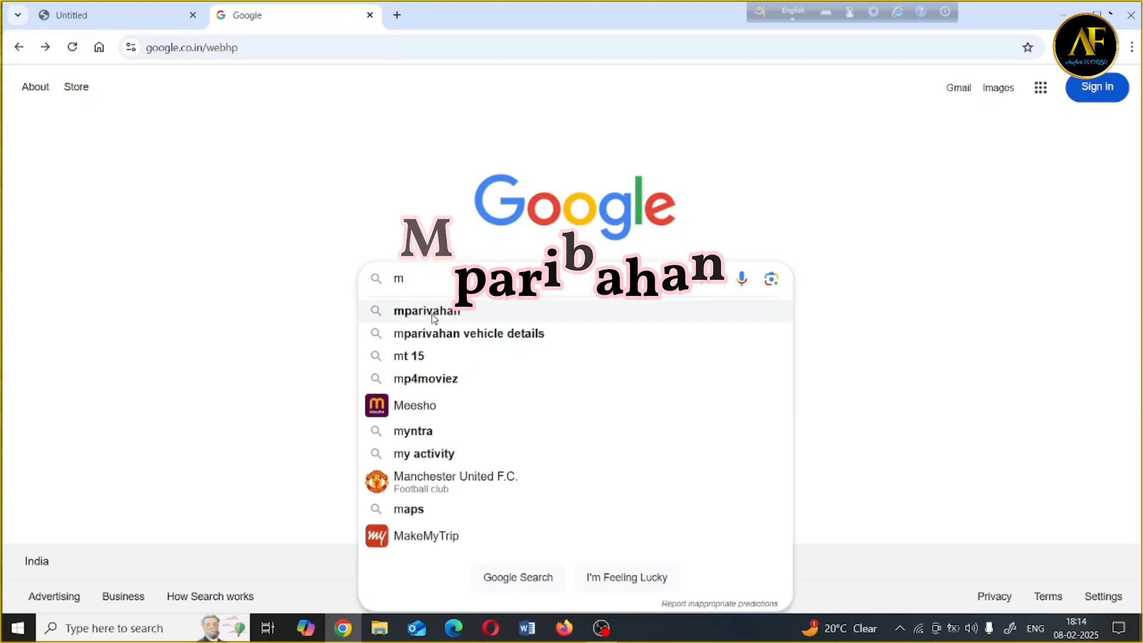
click(432, 317)
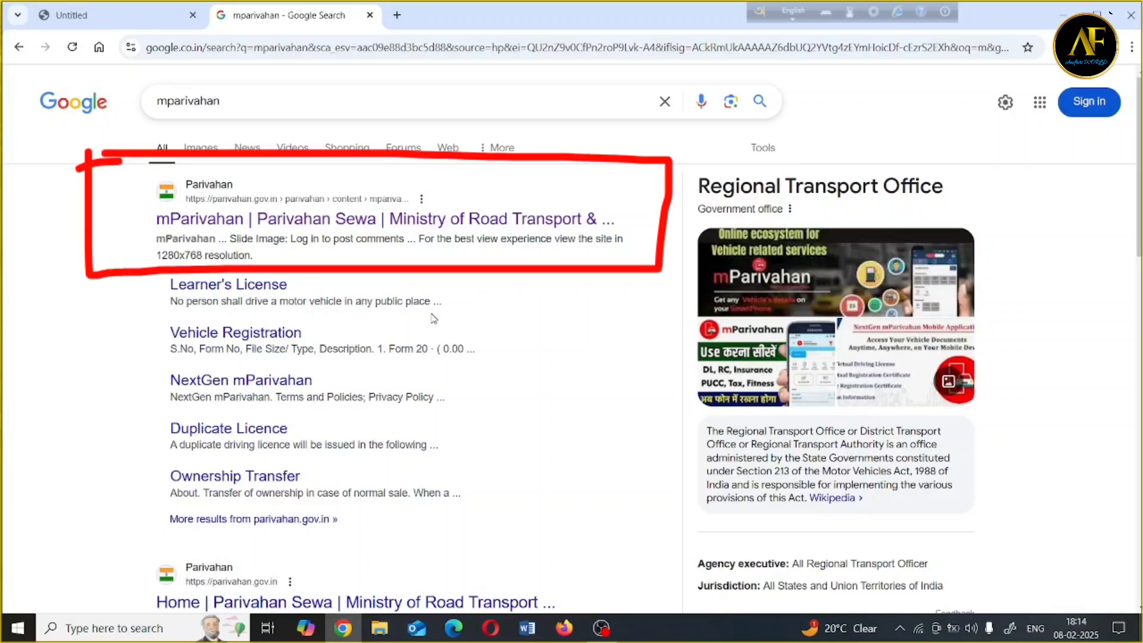
click(281, 221)
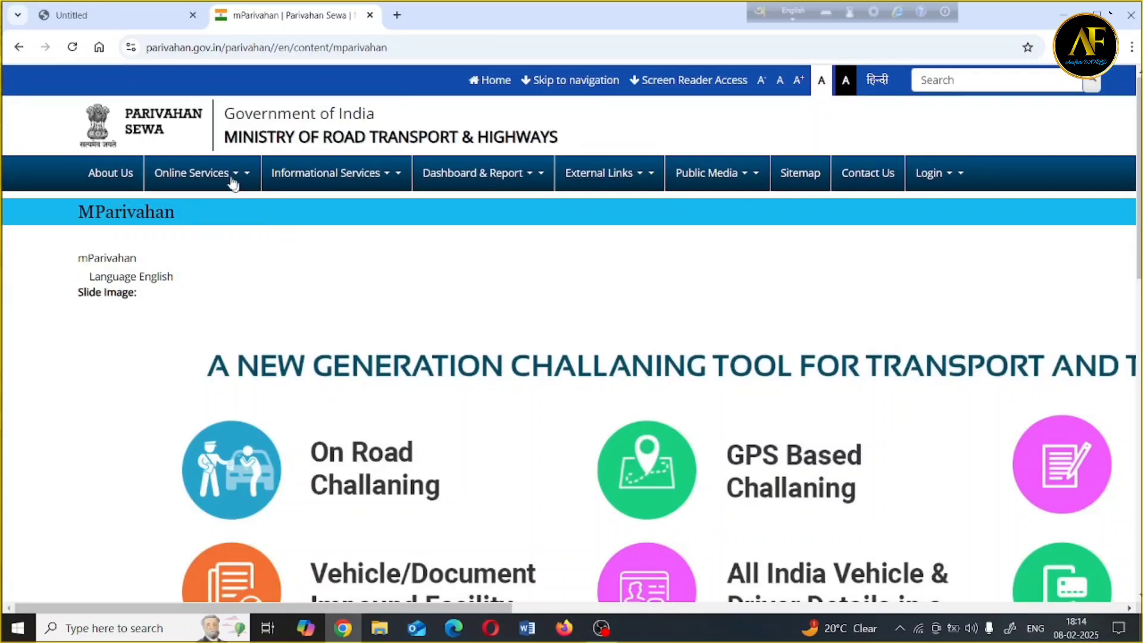
Step: Open the online Driving License Related Services for West Bengal and dismiss the Contactless Licence Services window
mouse_move(226, 179)
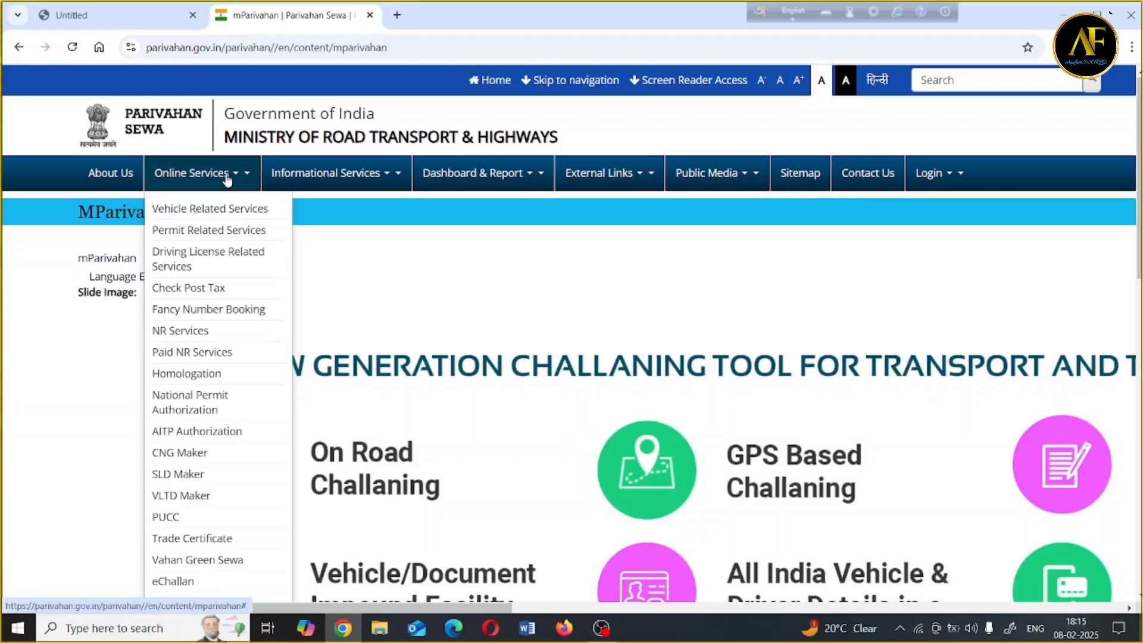
click(199, 260)
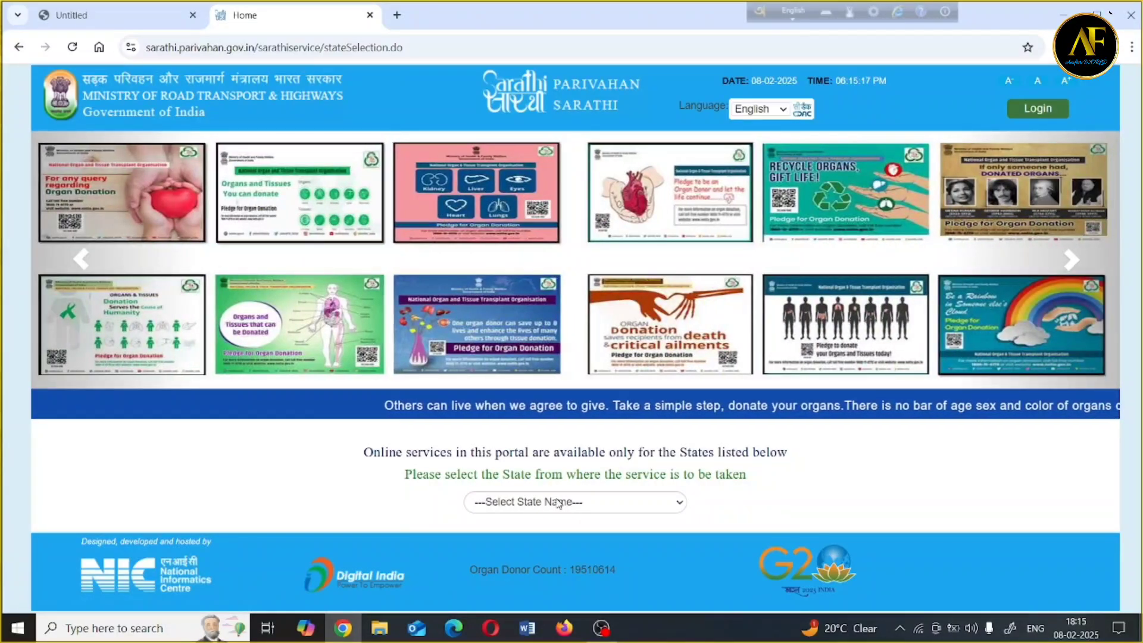
click(558, 503)
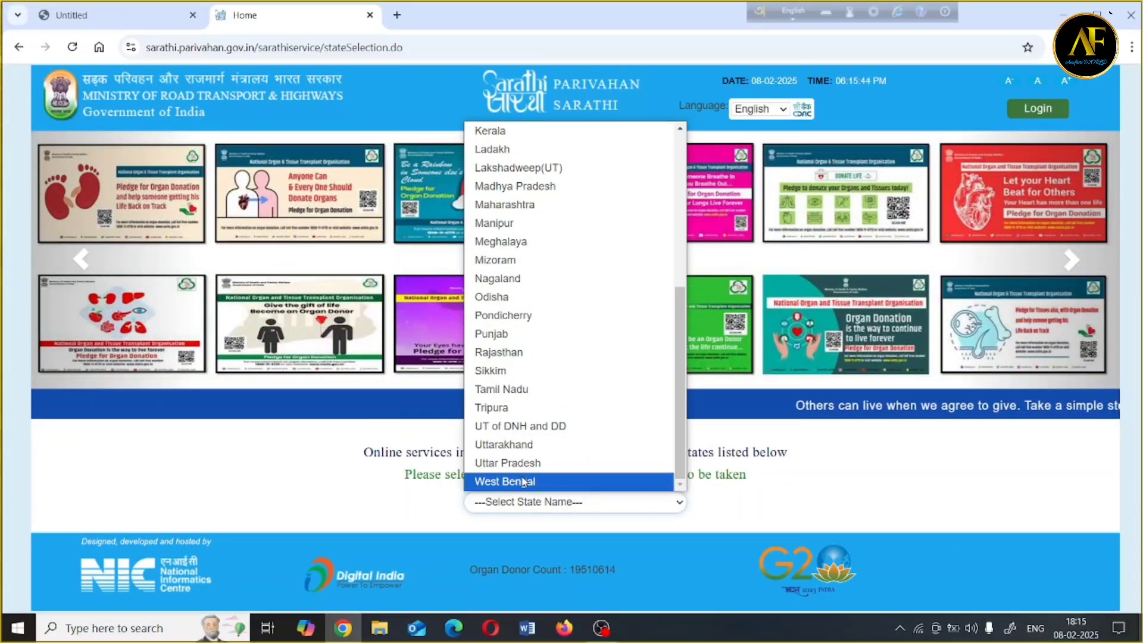
click(523, 482)
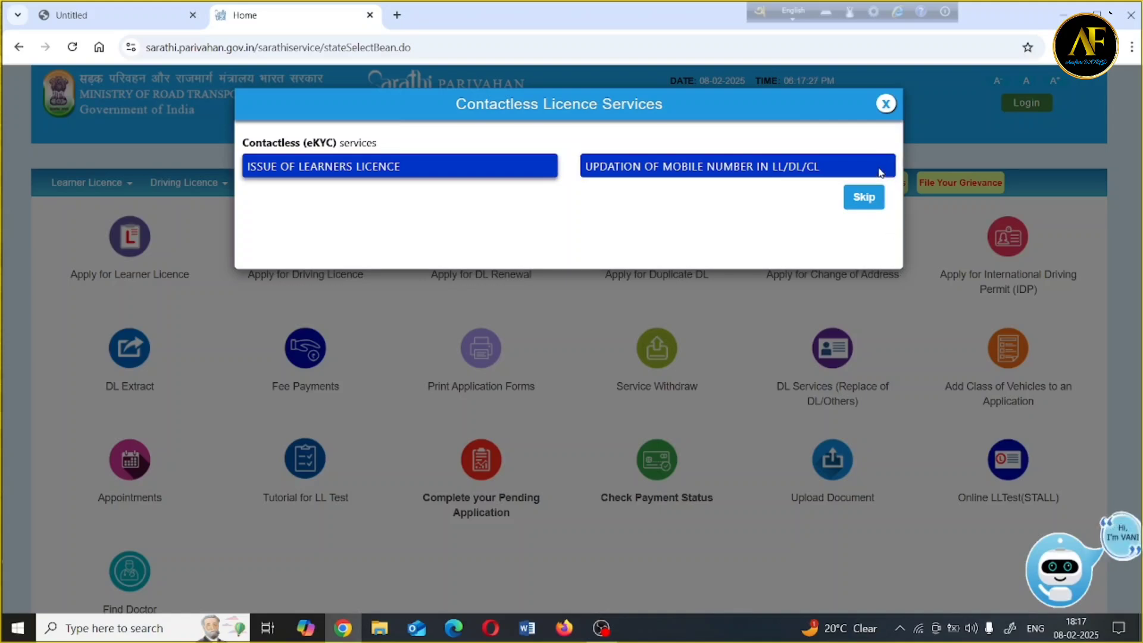
click(886, 105)
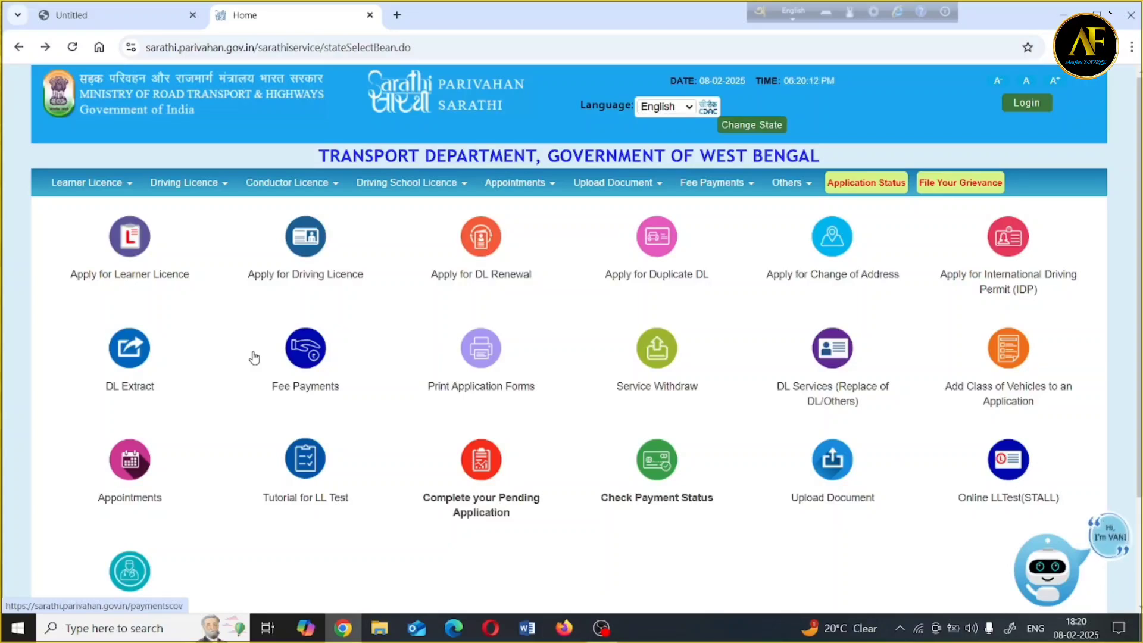
Step: Start a learner's licence application in the General category for an applicant who holds no Driving/Learner licence issued in India, and submit it
click(125, 251)
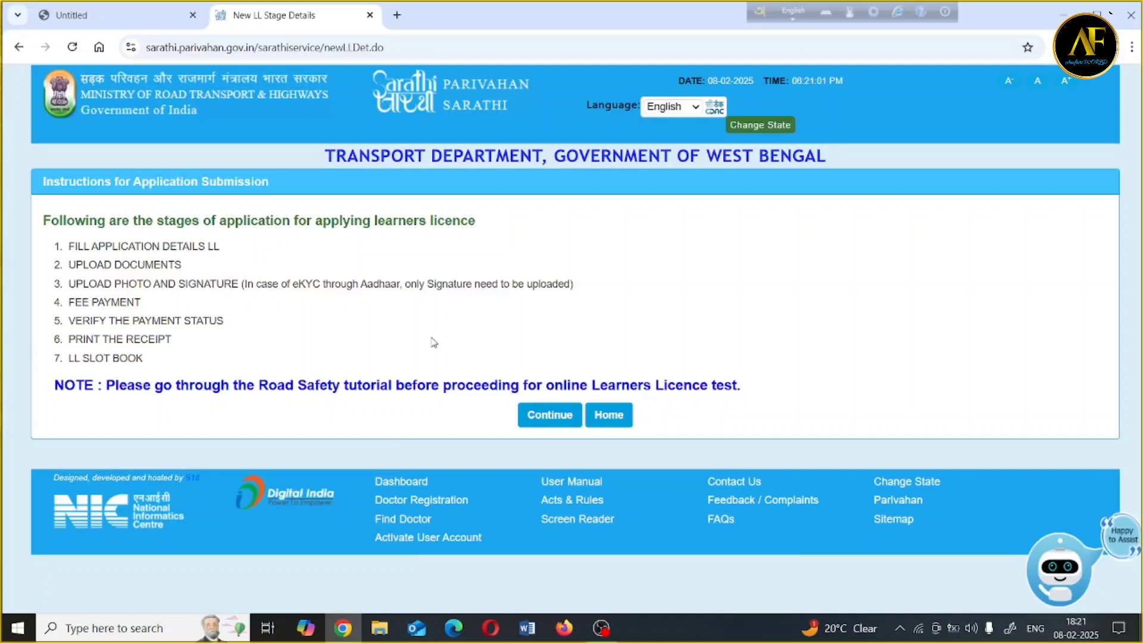
click(551, 415)
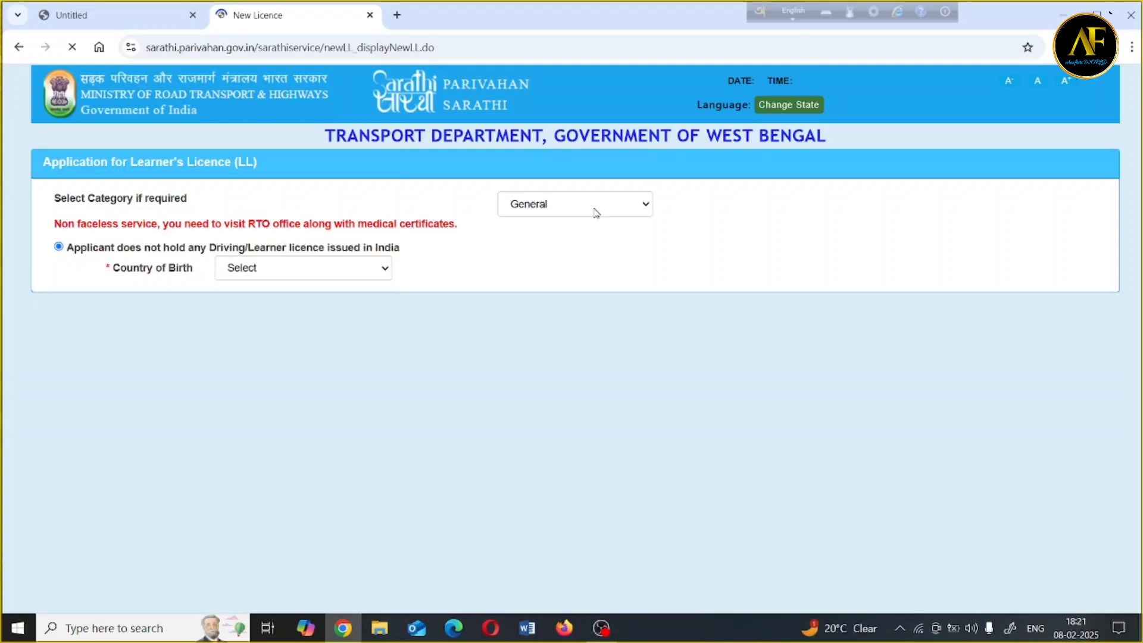
click(643, 221)
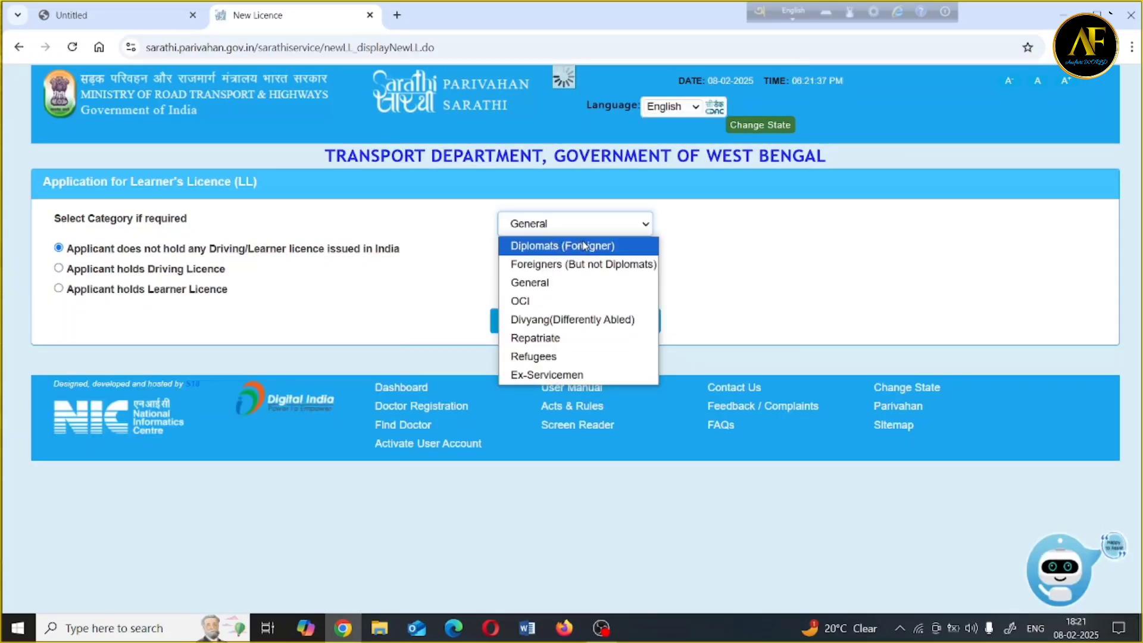
click(542, 281)
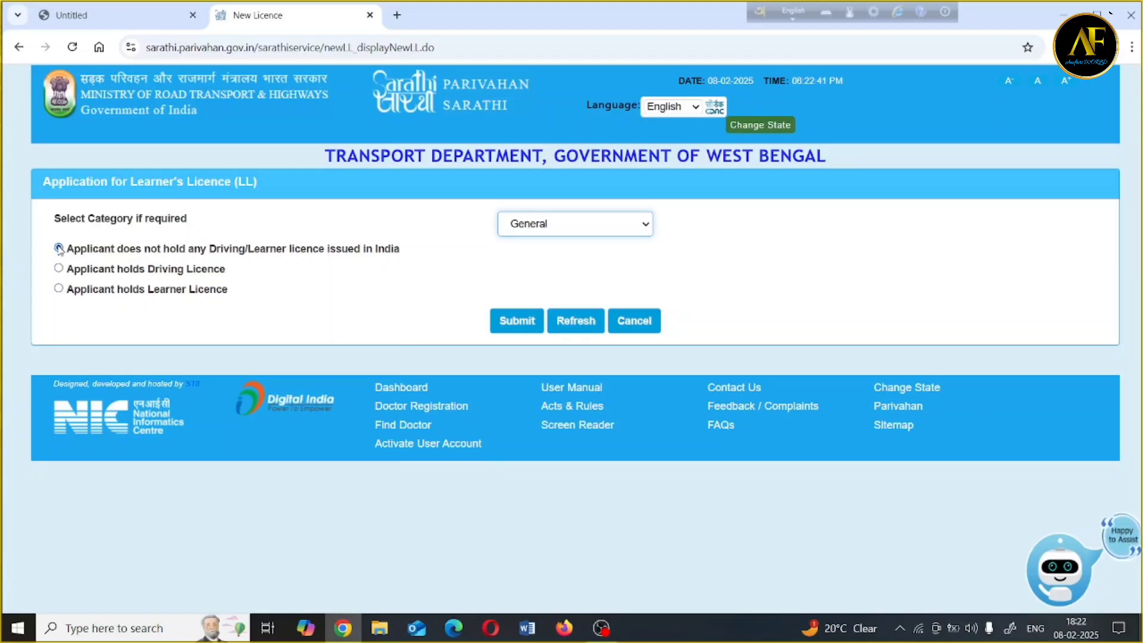
click(523, 321)
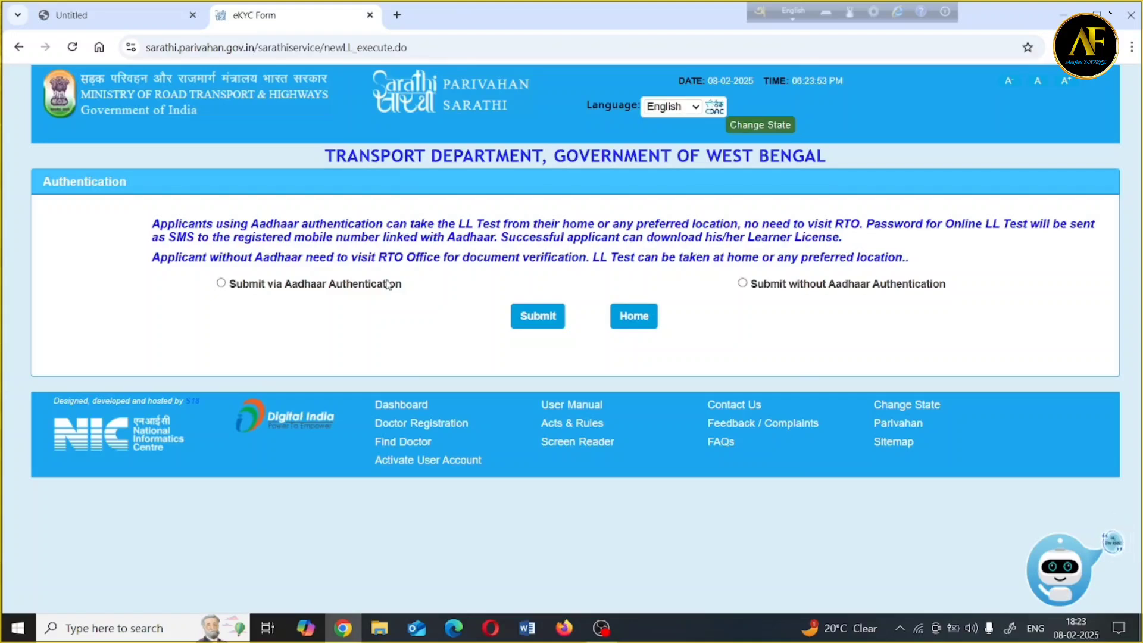
Step: Submit the authentication choice without Aadhaar Authentication and refresh the captcha beside the mobile number form
click(742, 283)
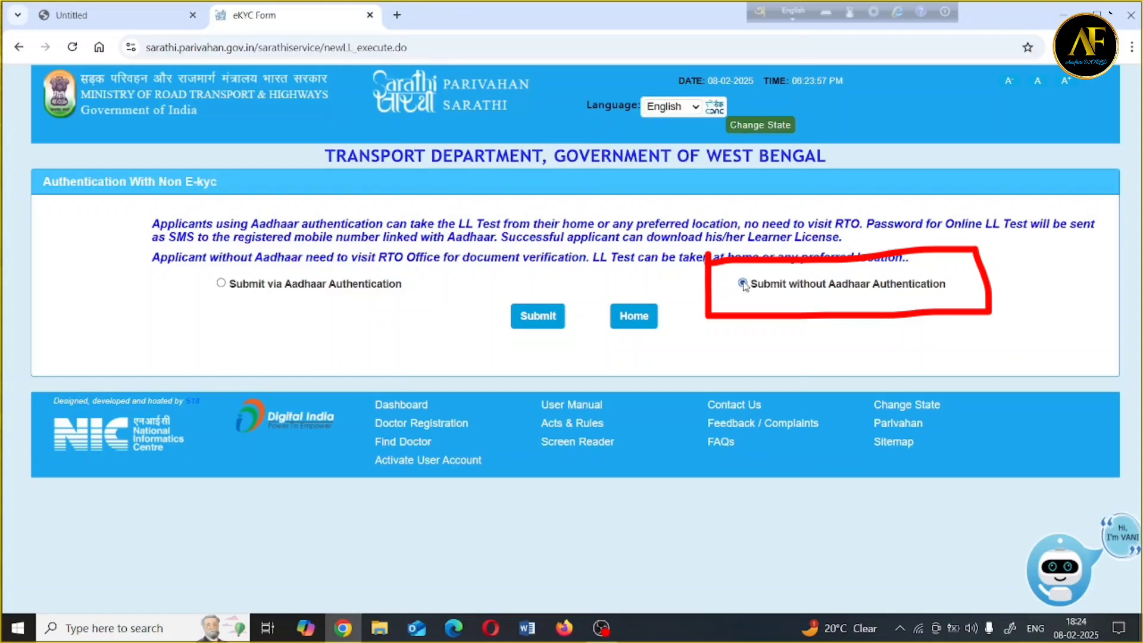
click(518, 325)
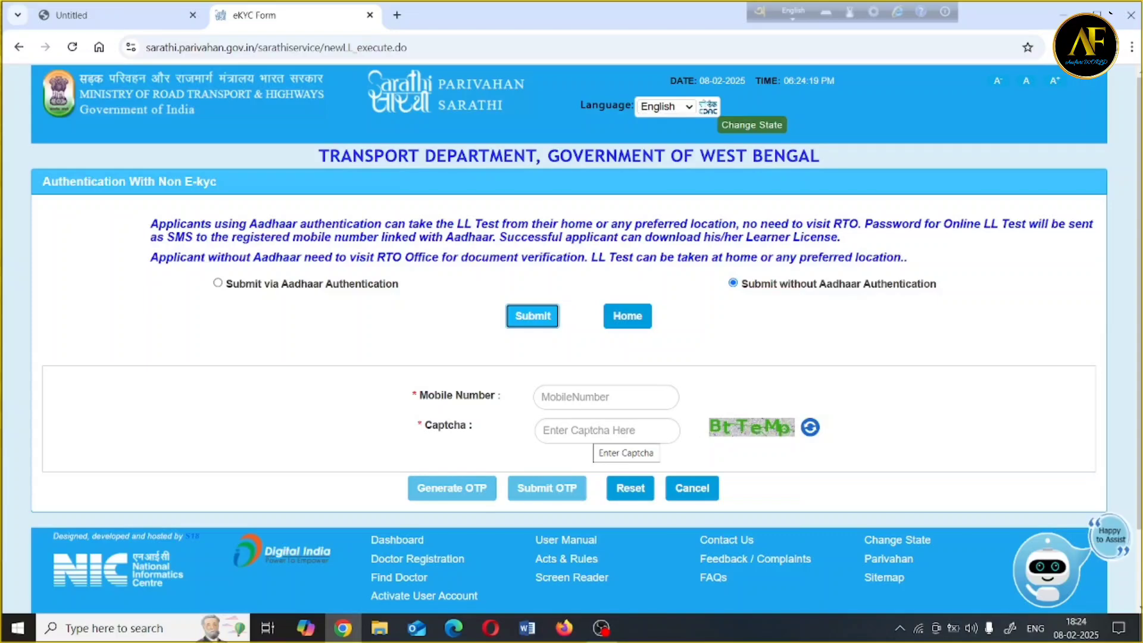
click(810, 428)
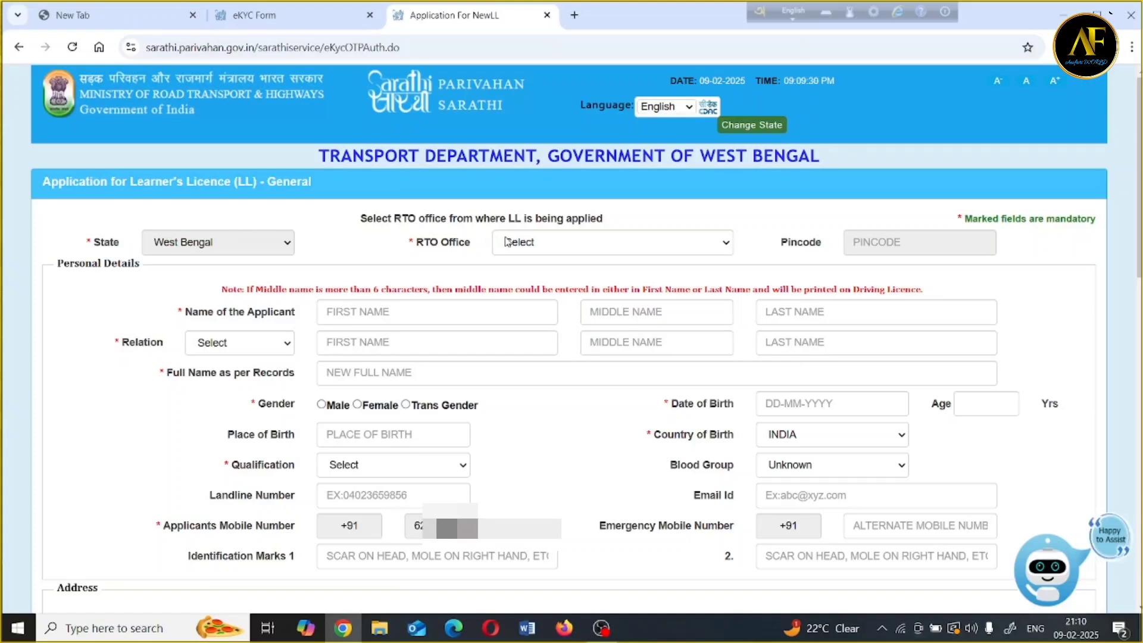
Step: Select L.A. ARAMBAGH -- WB18 as the RTO office for the learner's licence application
click(570, 251)
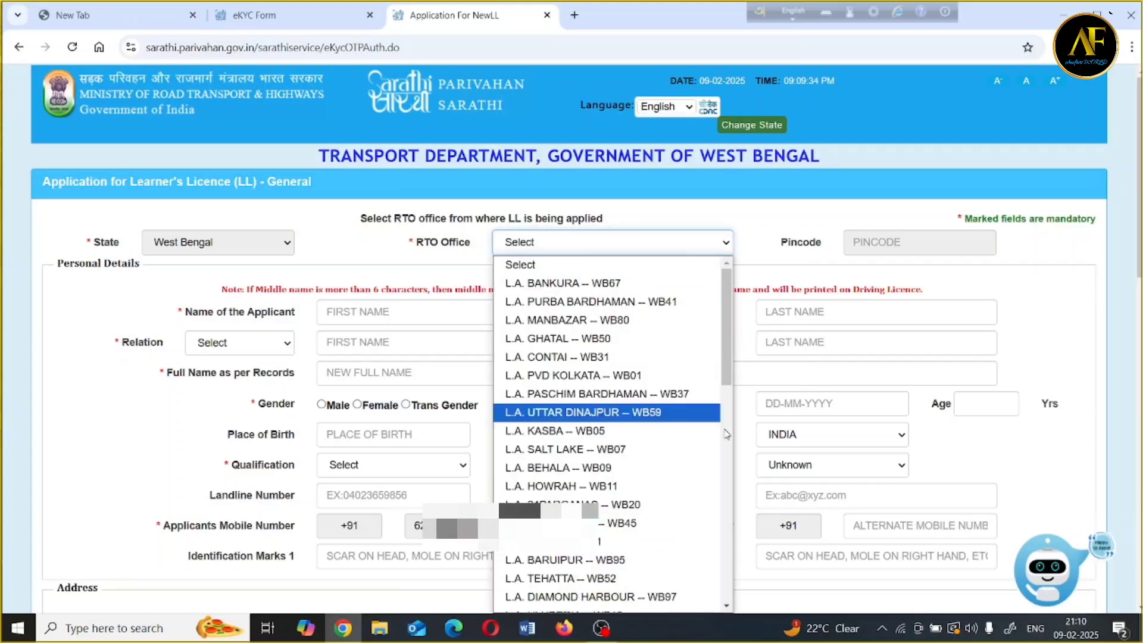
scroll(726, 607, down, 4)
click(726, 607)
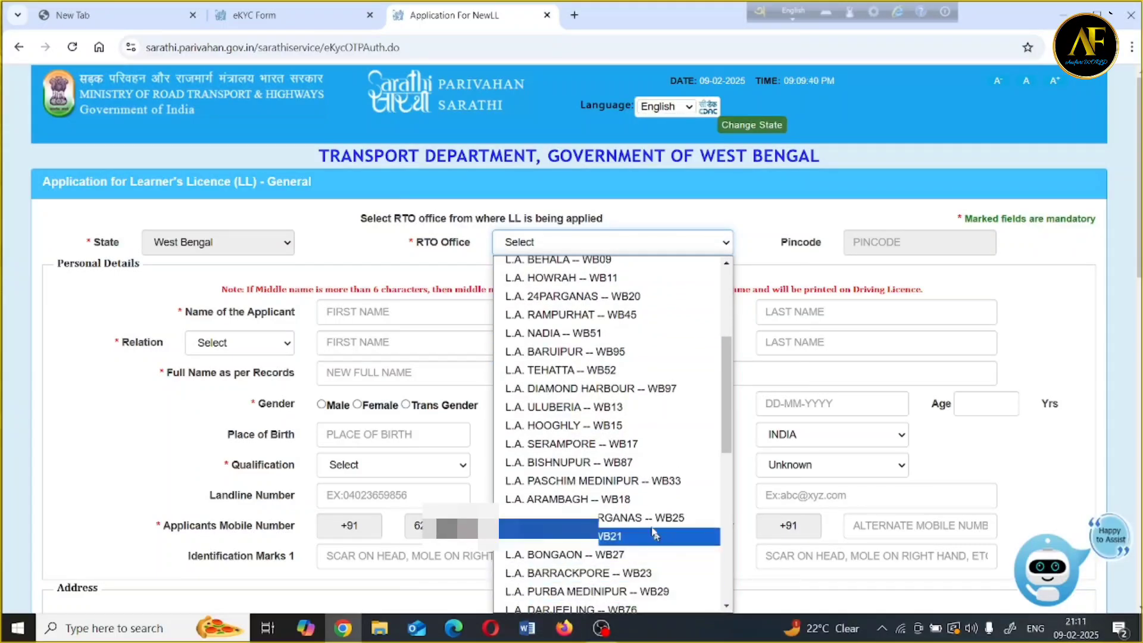
click(645, 502)
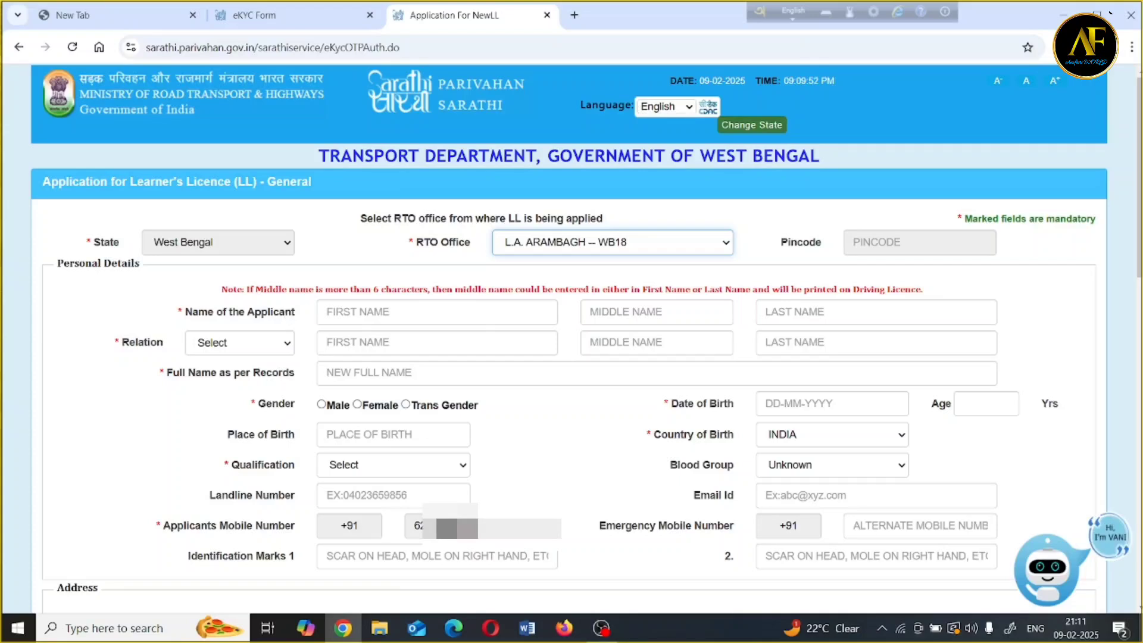
Step: Enter the applicant's name, set the relation to Father and enter the father's first, middle and last name
click(381, 312)
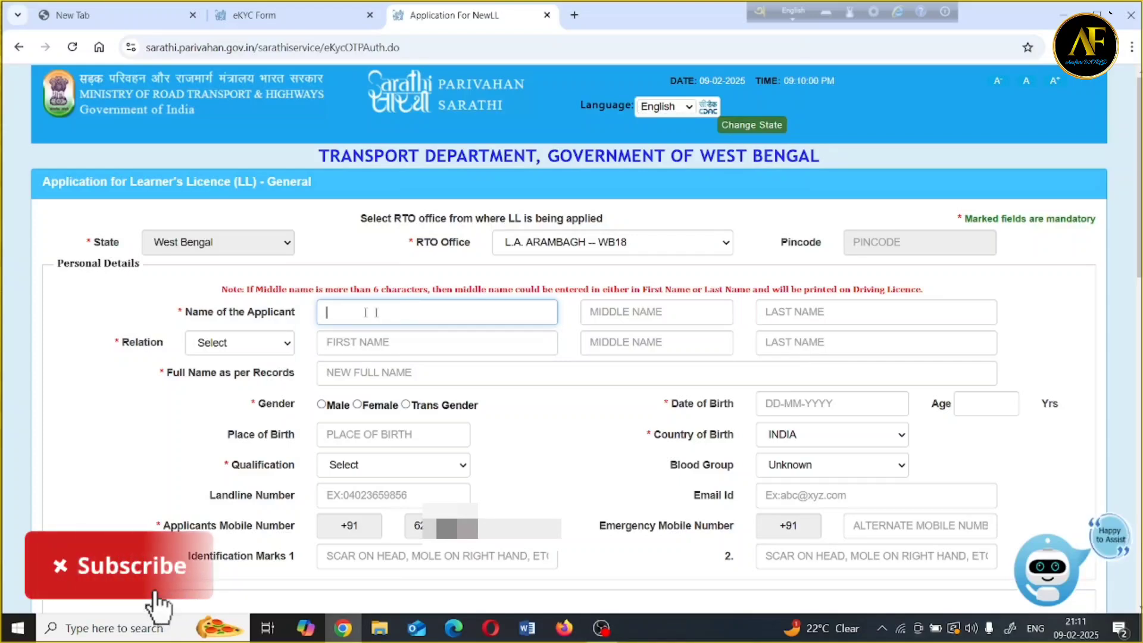
key(Tab)
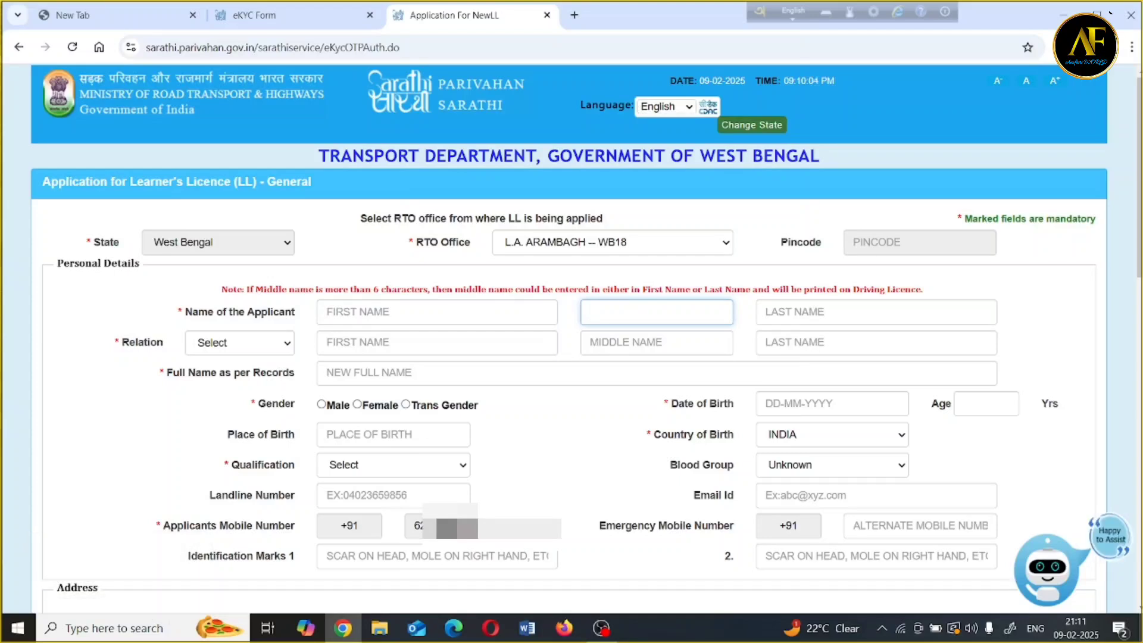
key(Tab)
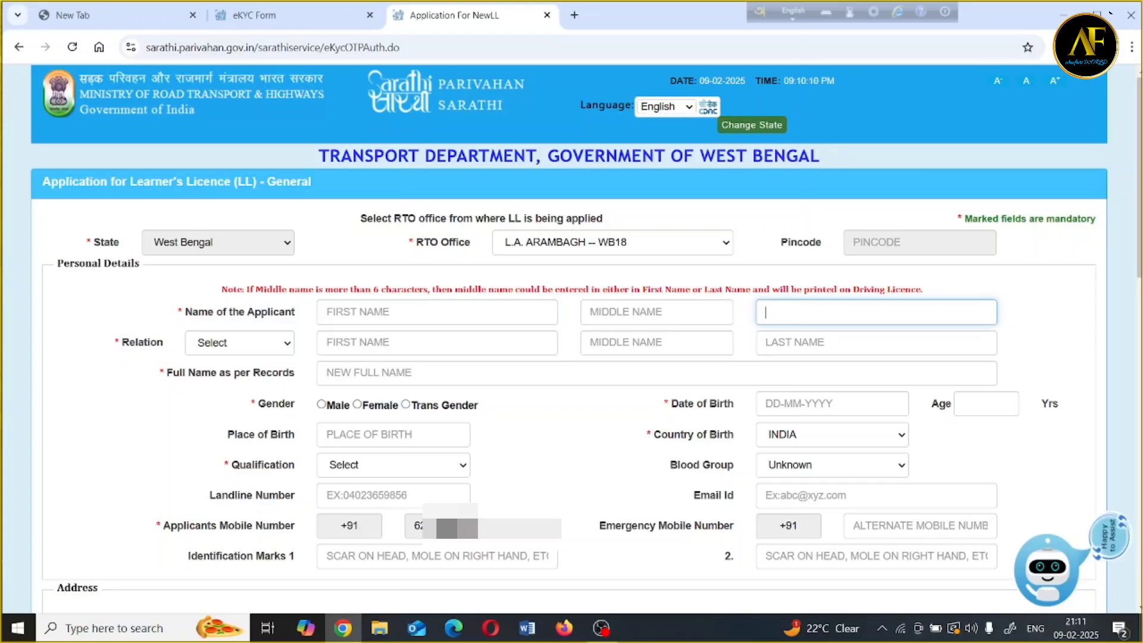
click(227, 350)
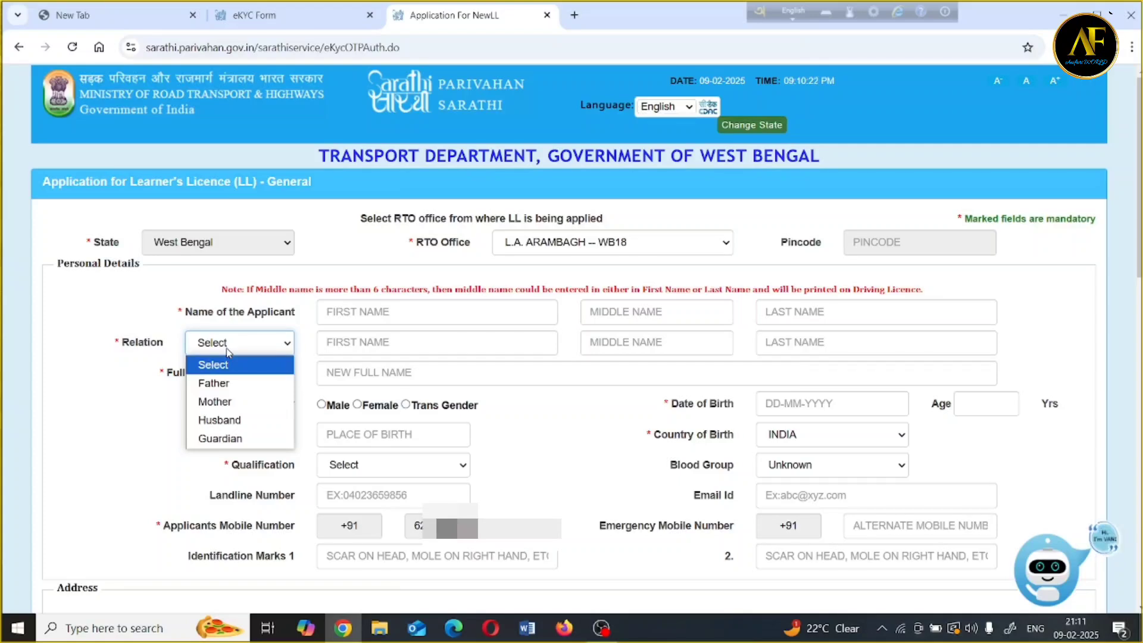
click(222, 385)
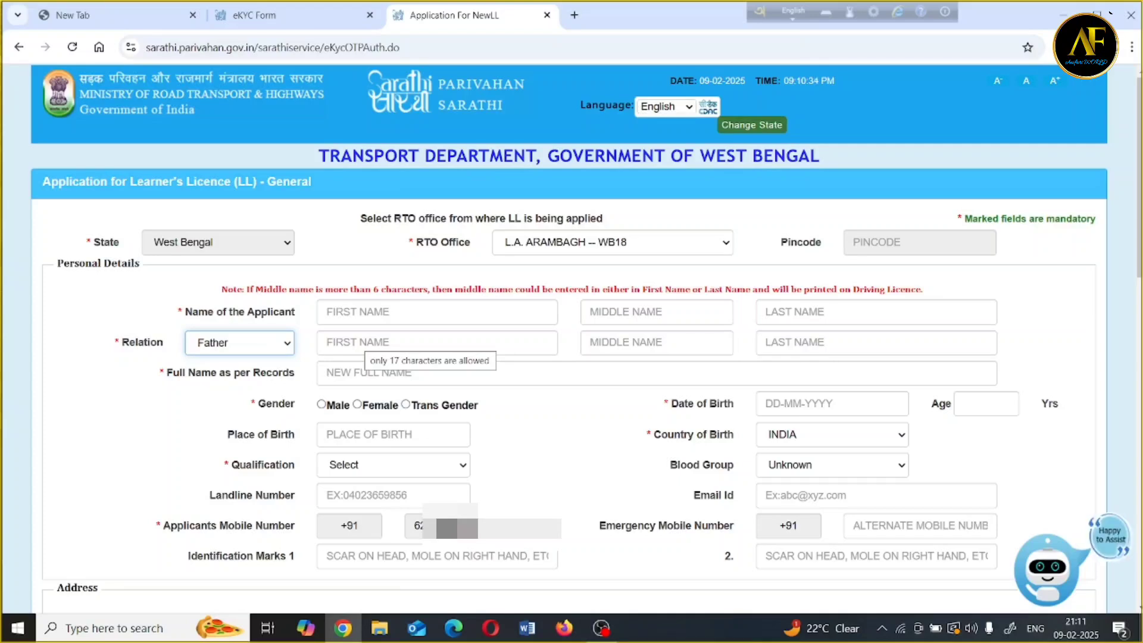
click(358, 341)
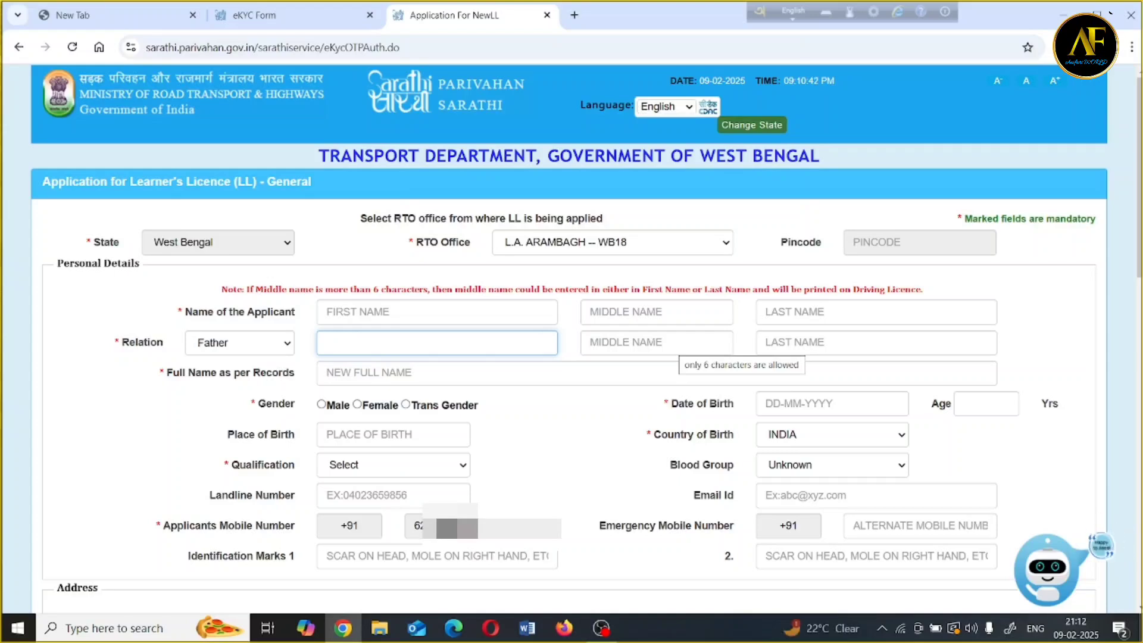
click(677, 343)
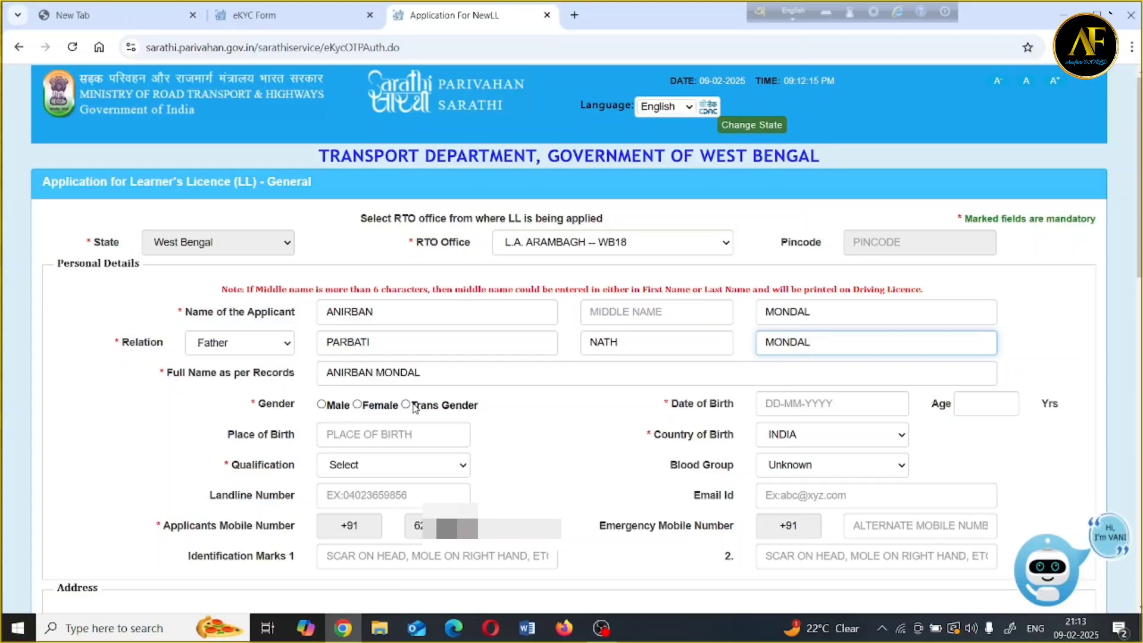
Step: Set the applicant's gender to Male and choose the date of birth by year, month and day
click(322, 404)
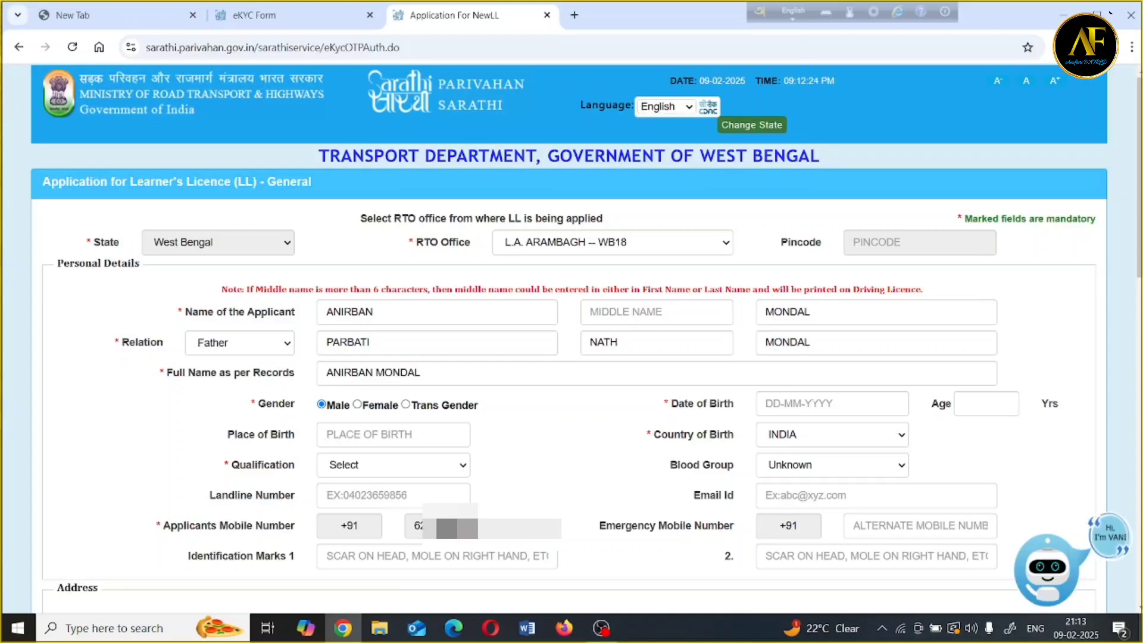
click(895, 413)
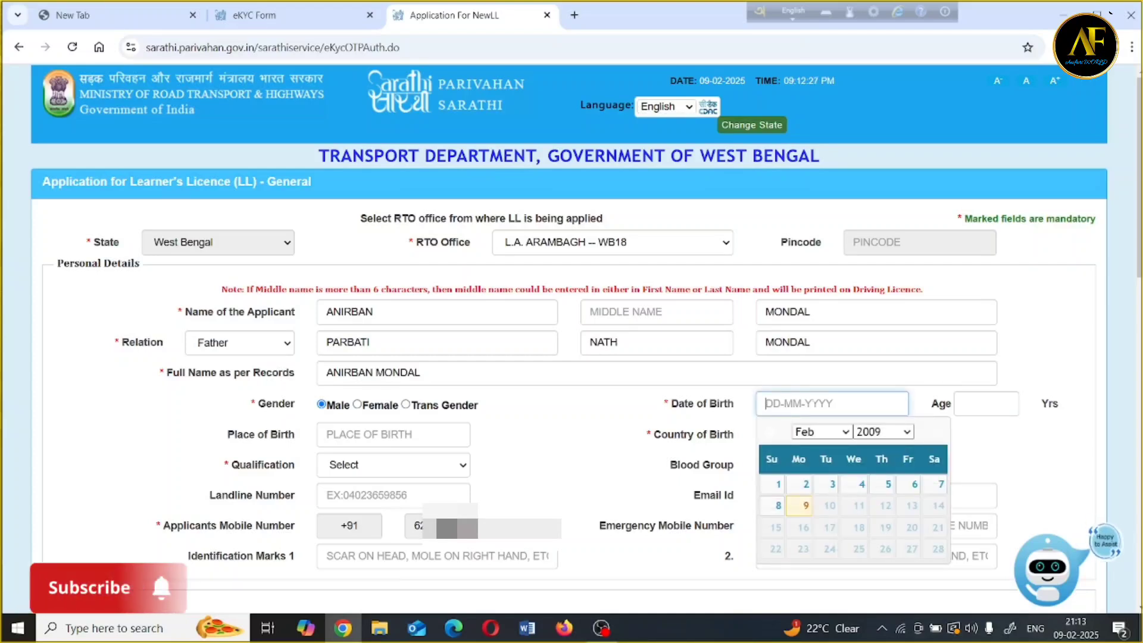
click(907, 433)
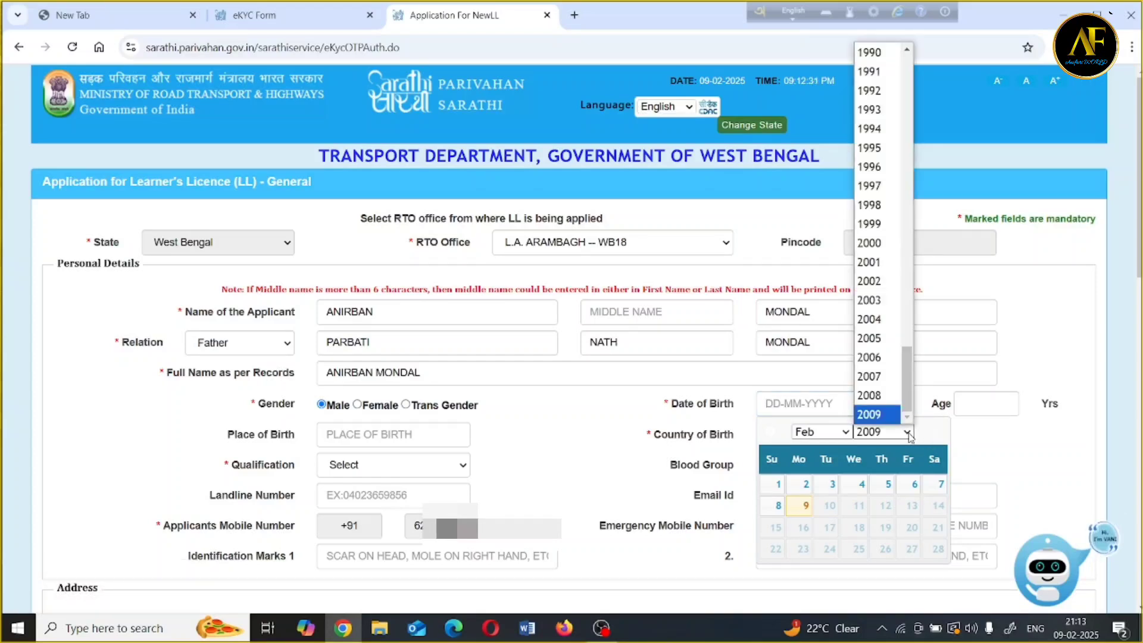
click(882, 224)
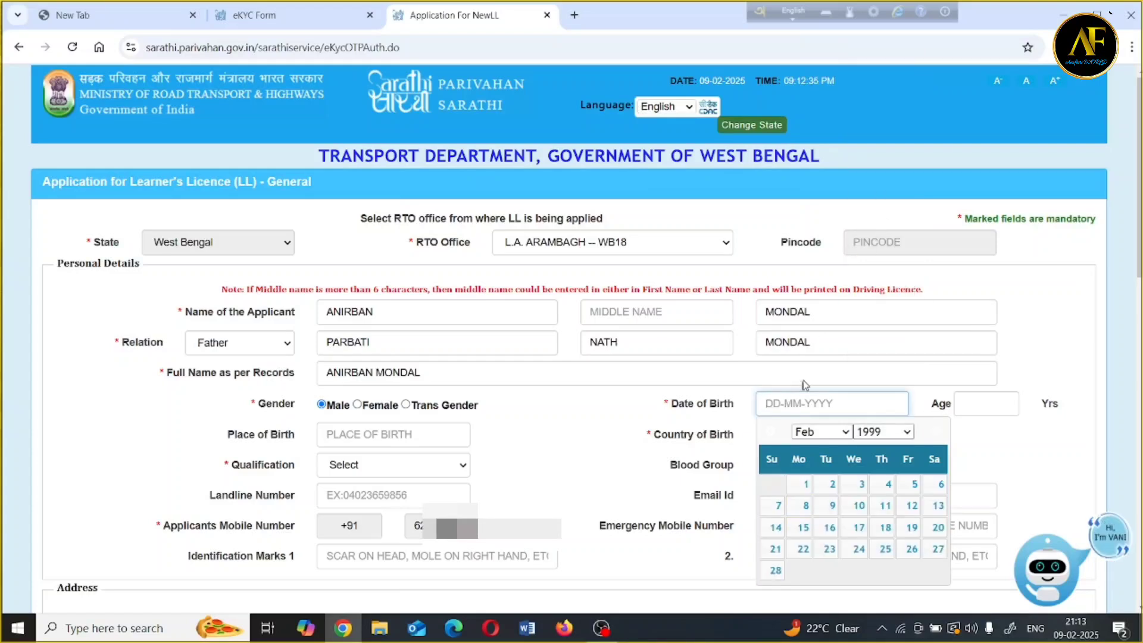
click(821, 434)
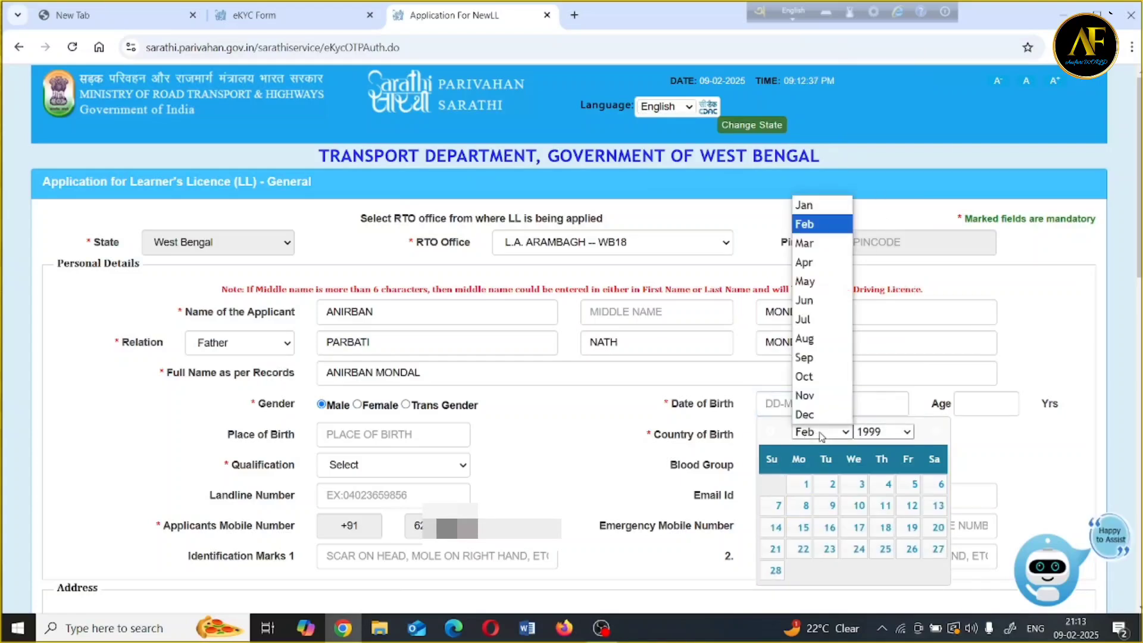
click(820, 396)
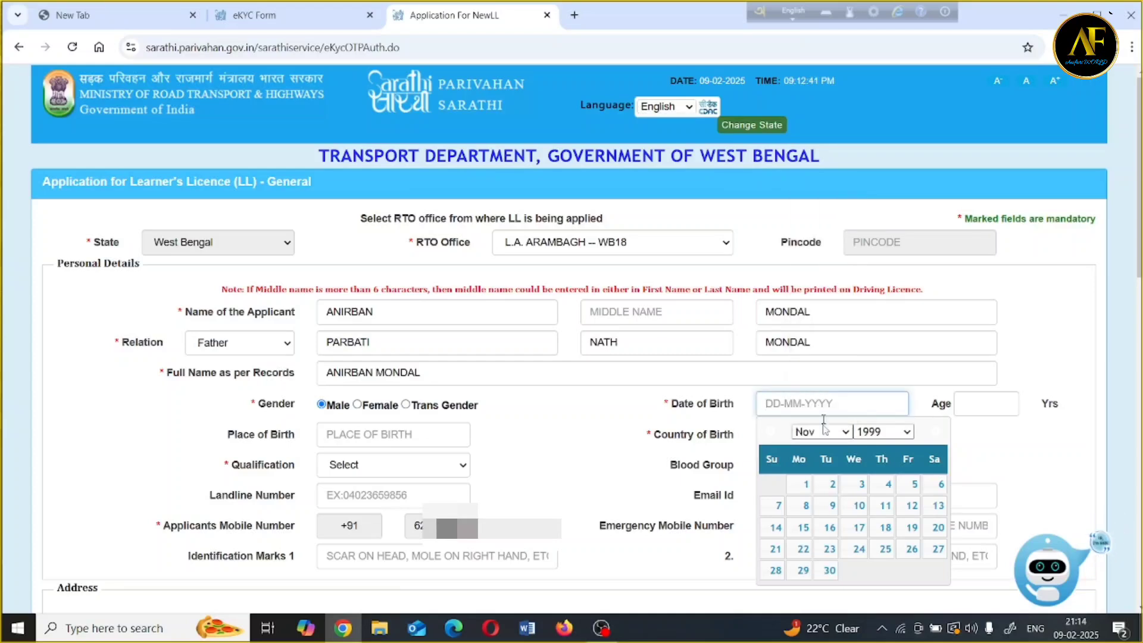
click(830, 528)
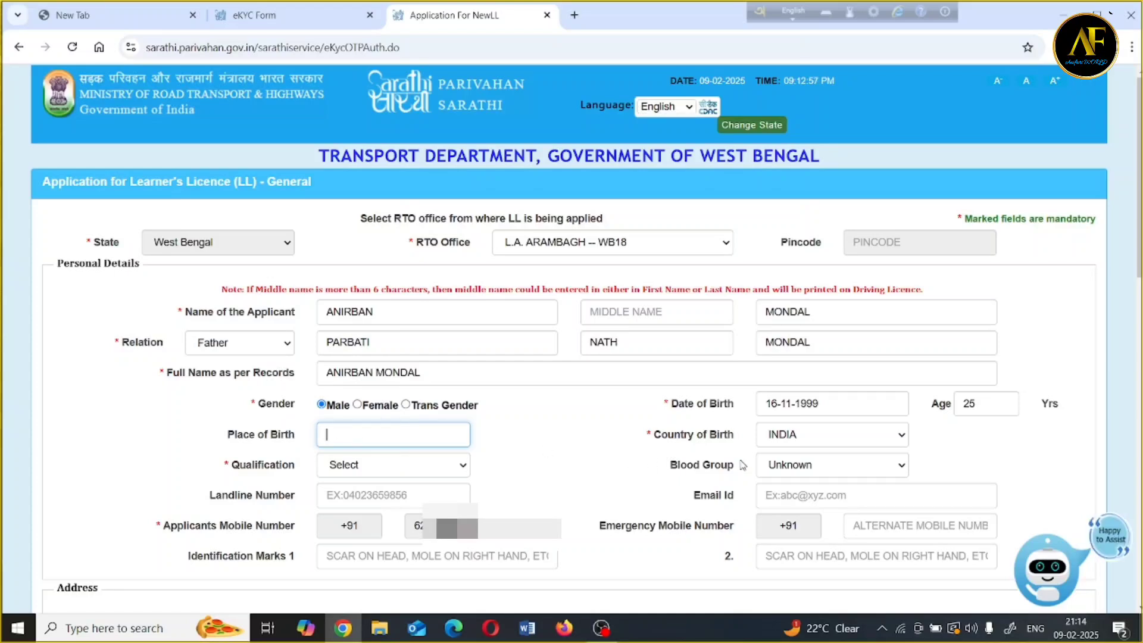
Step: Set the country of birth to INDIA, the qualification to 10+2 or Equivalent and the blood group to O+
click(796, 440)
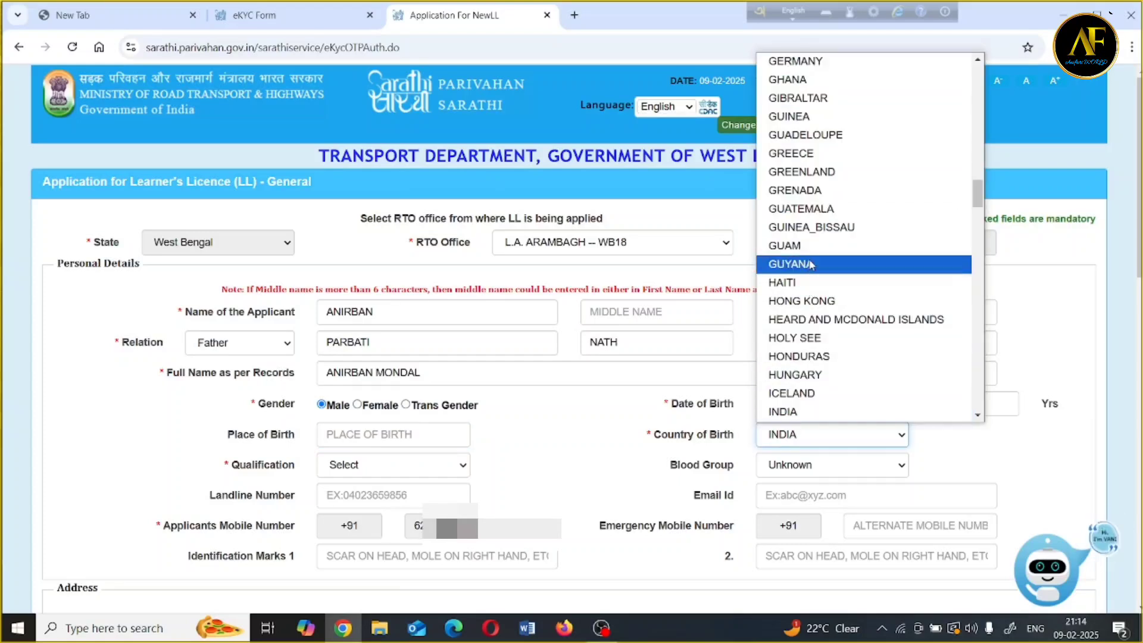
click(811, 410)
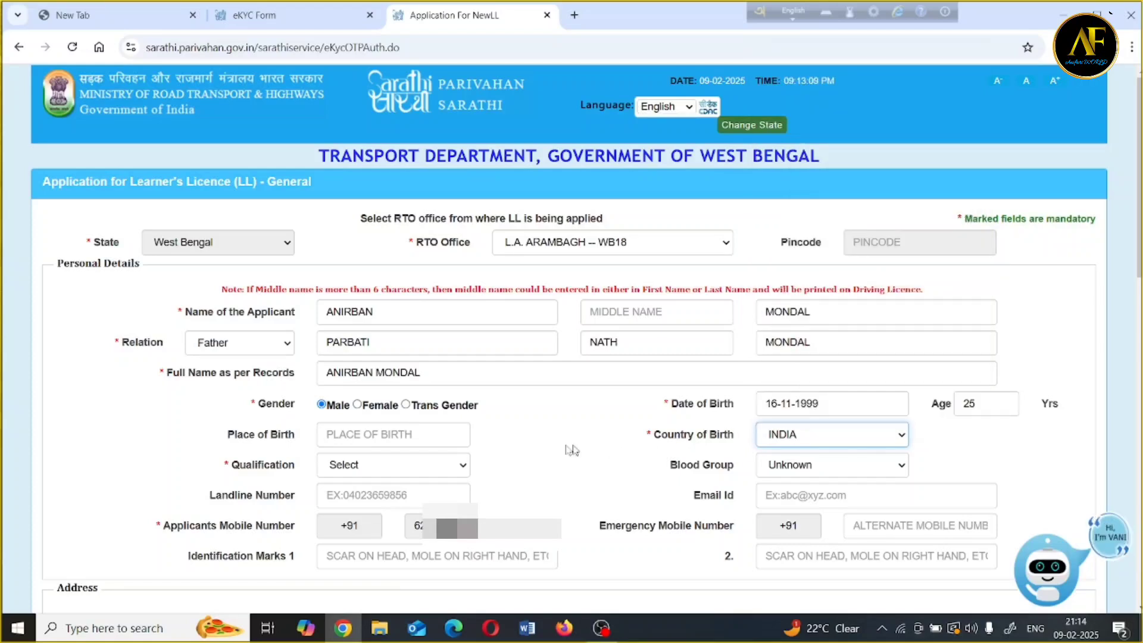
click(395, 468)
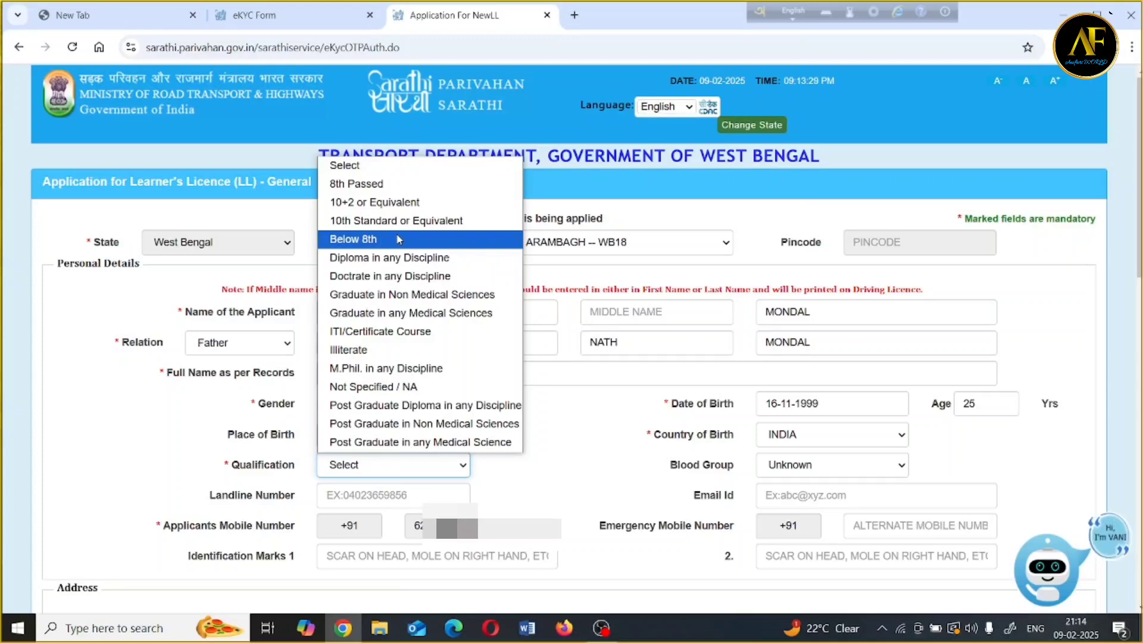
click(402, 202)
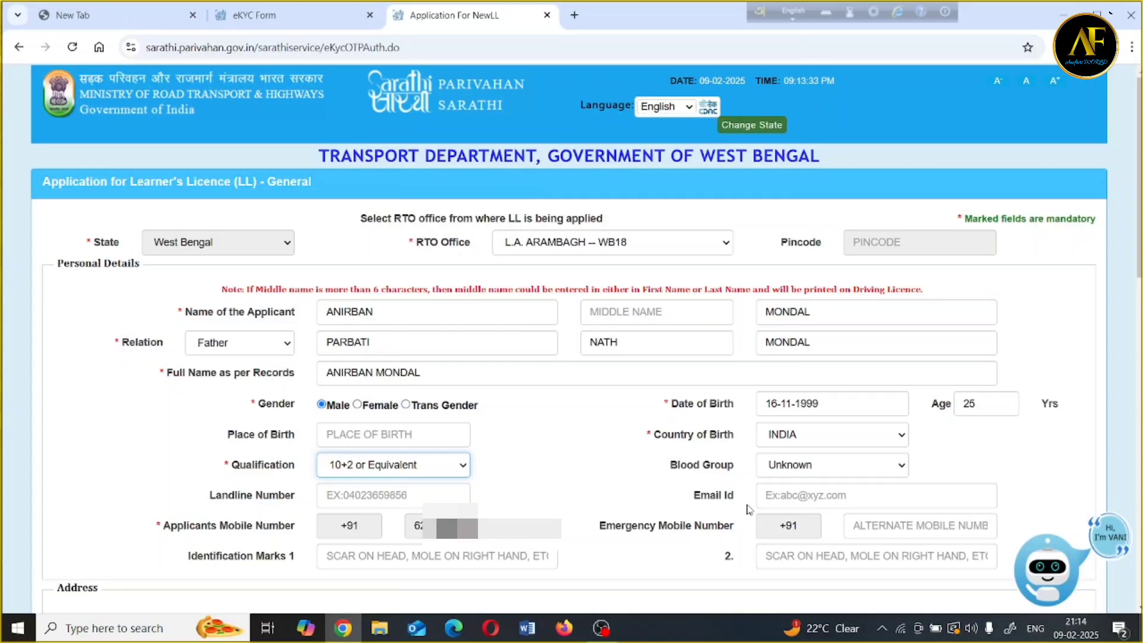
click(809, 470)
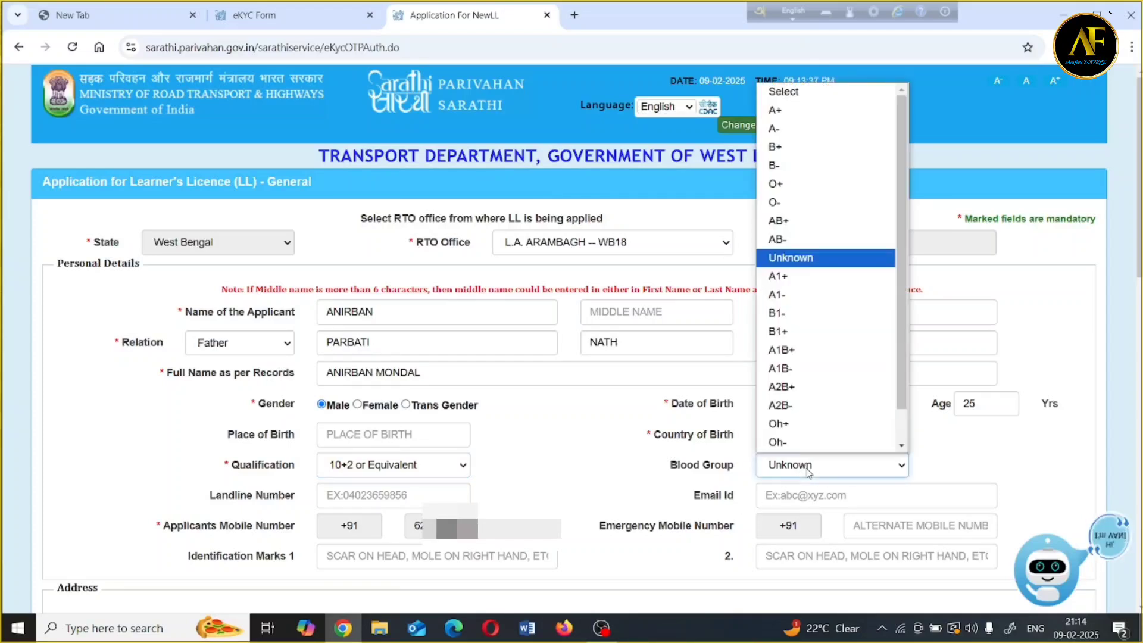
click(808, 185)
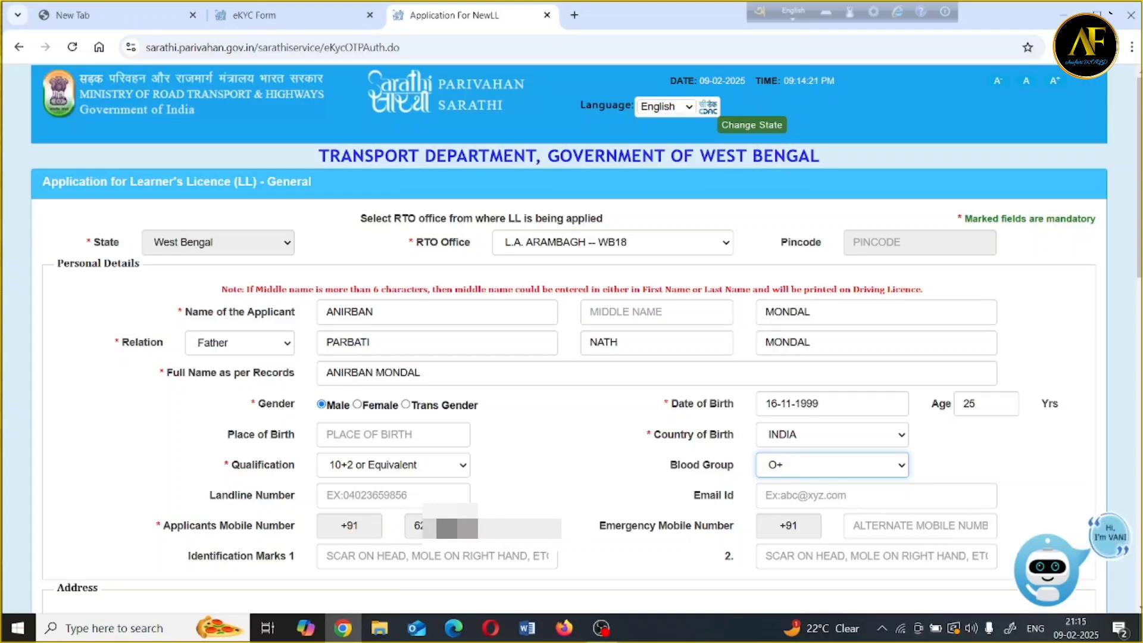
click(437, 555)
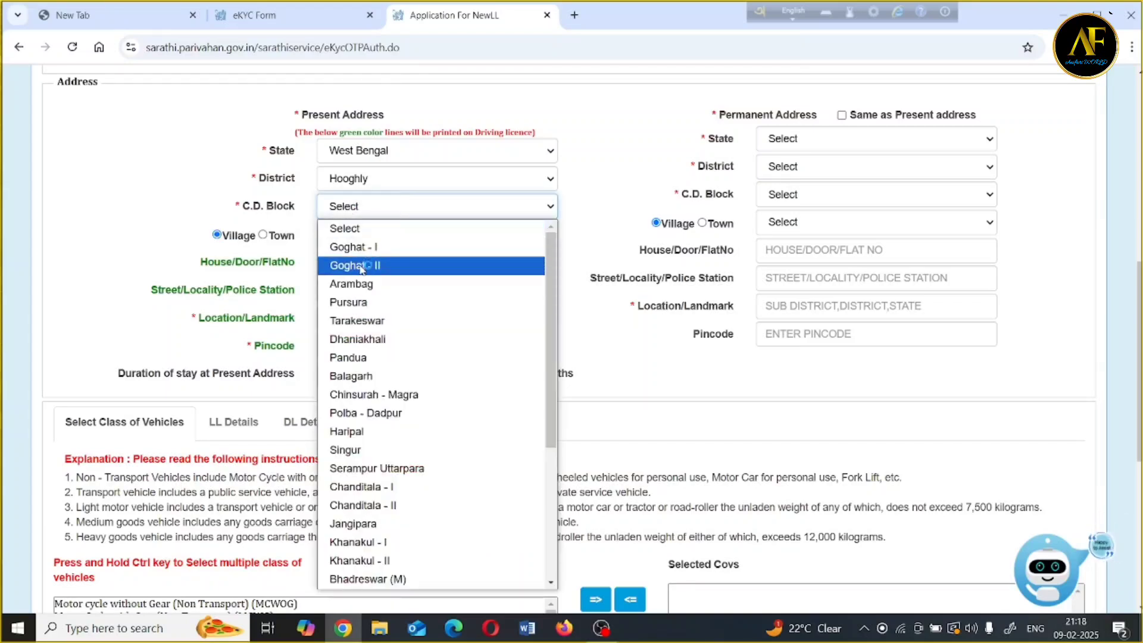
Step: Complete the present address, including C.D. block, village and a stay of 24 years 0 months, and set the permanent address as Same as Present address
click(362, 268)
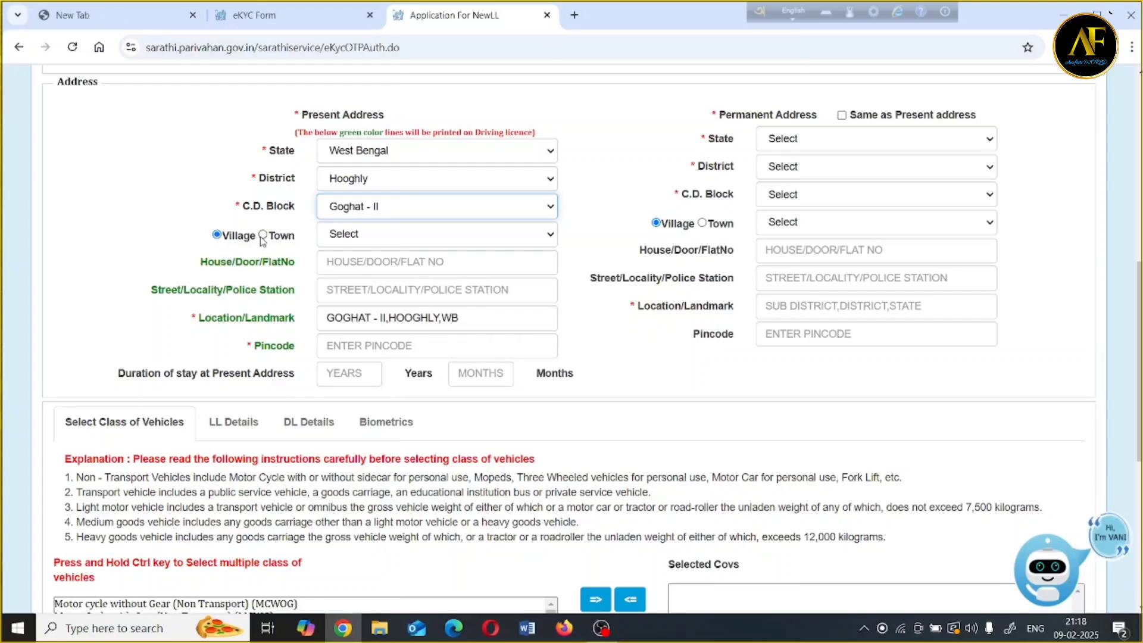
click(372, 234)
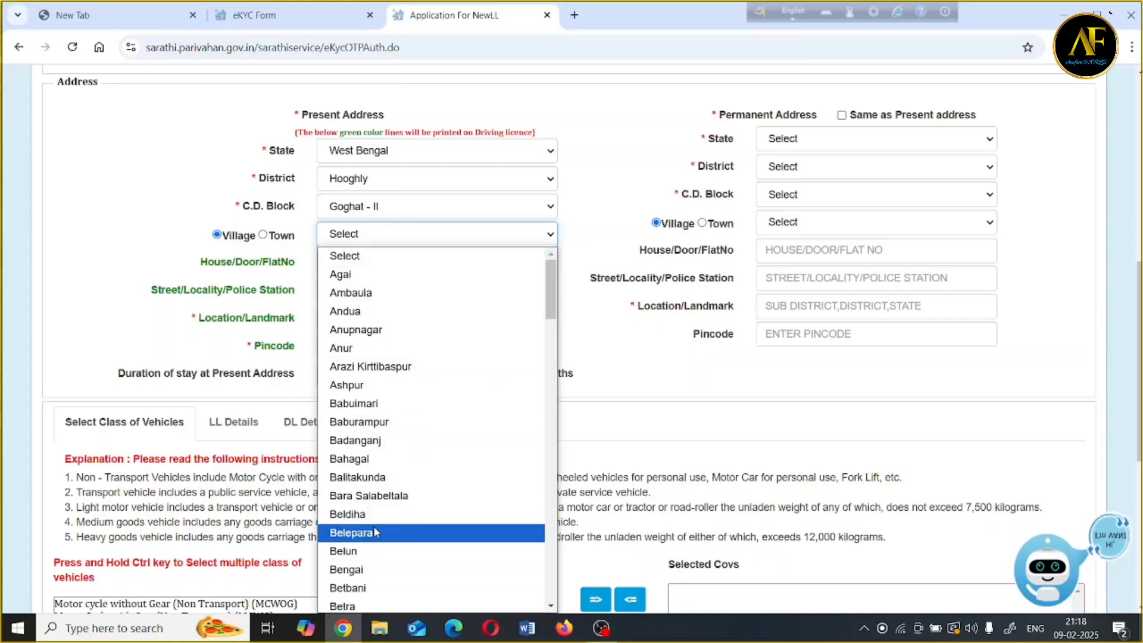
click(550, 607)
click(364, 370)
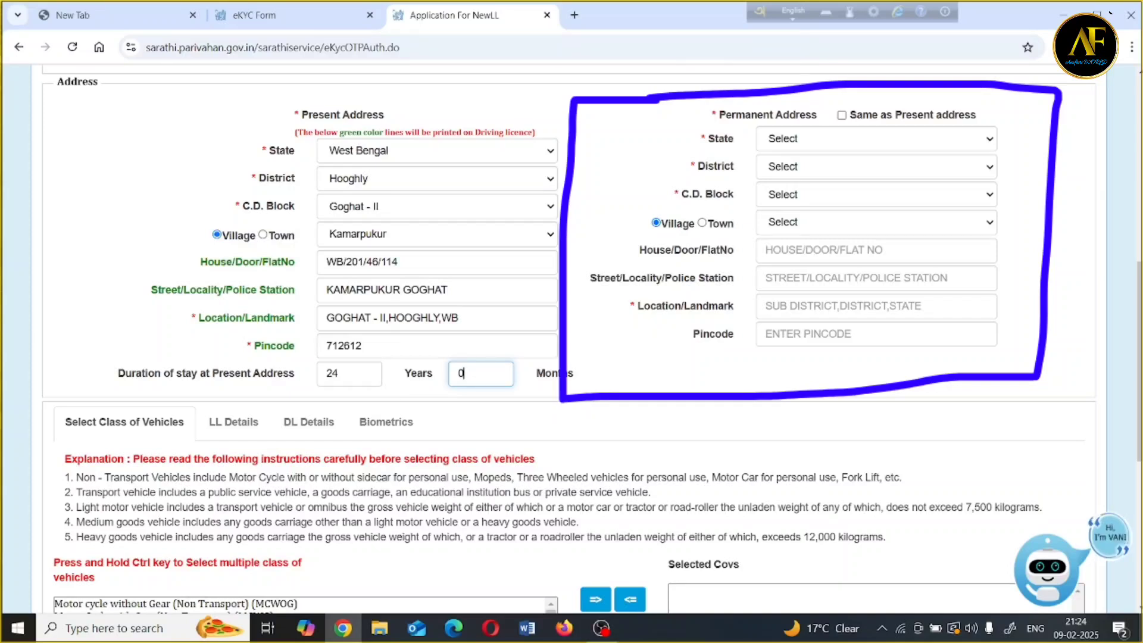
click(841, 116)
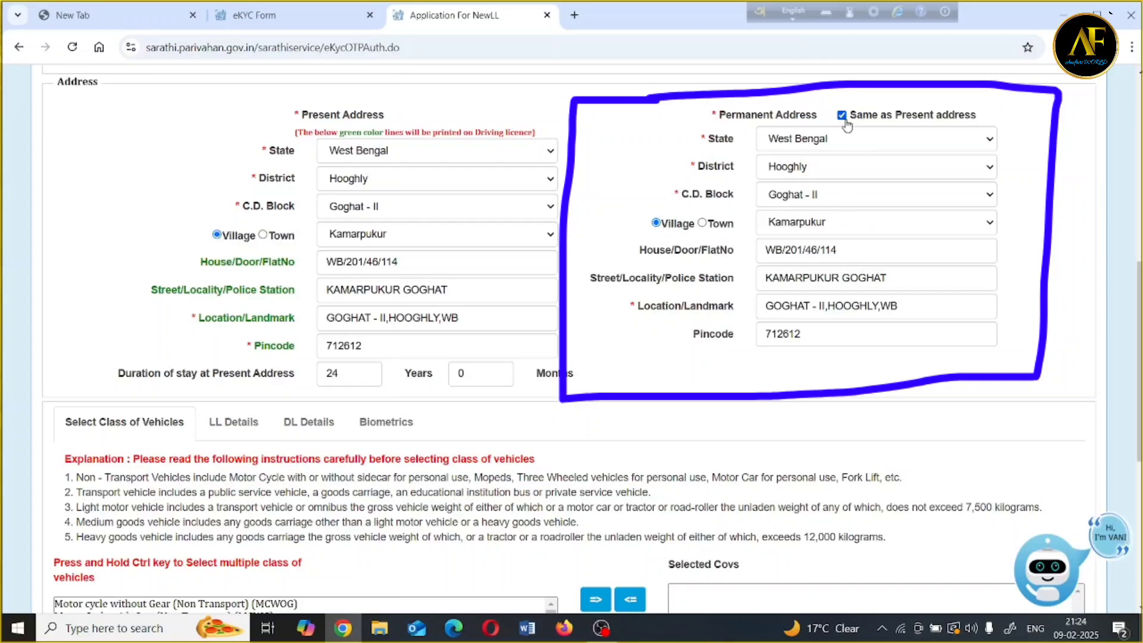
Step: Add the motor cycle without gear (MCWOG) and with gear (MCWG) classes to Selected Covs and acknowledge the alert
scroll(156, 347, down, 5)
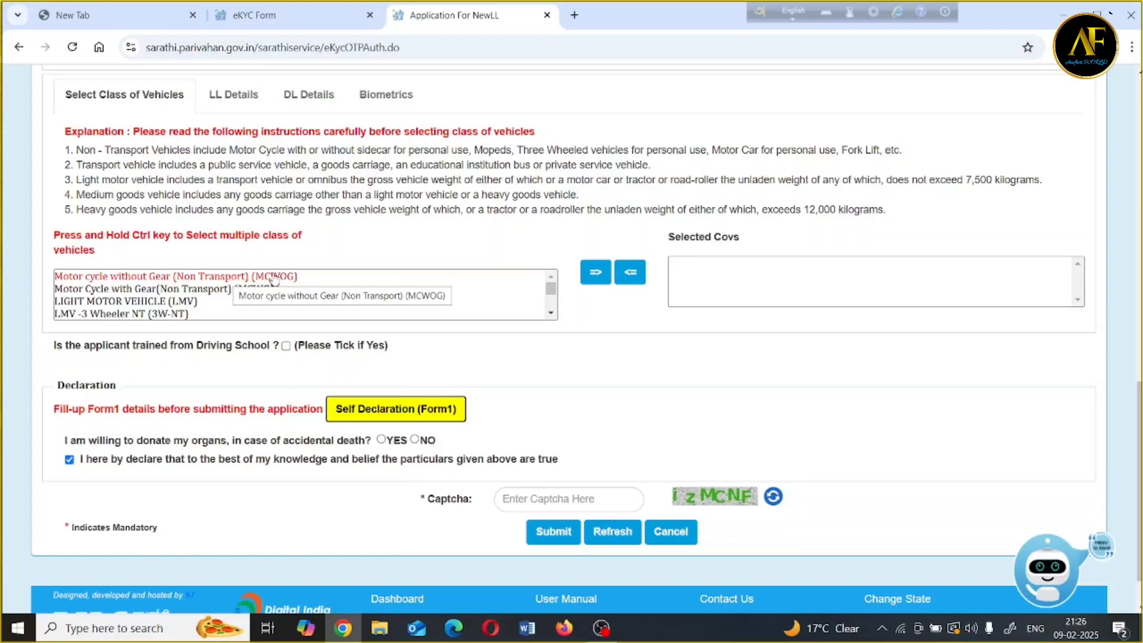
click(221, 287)
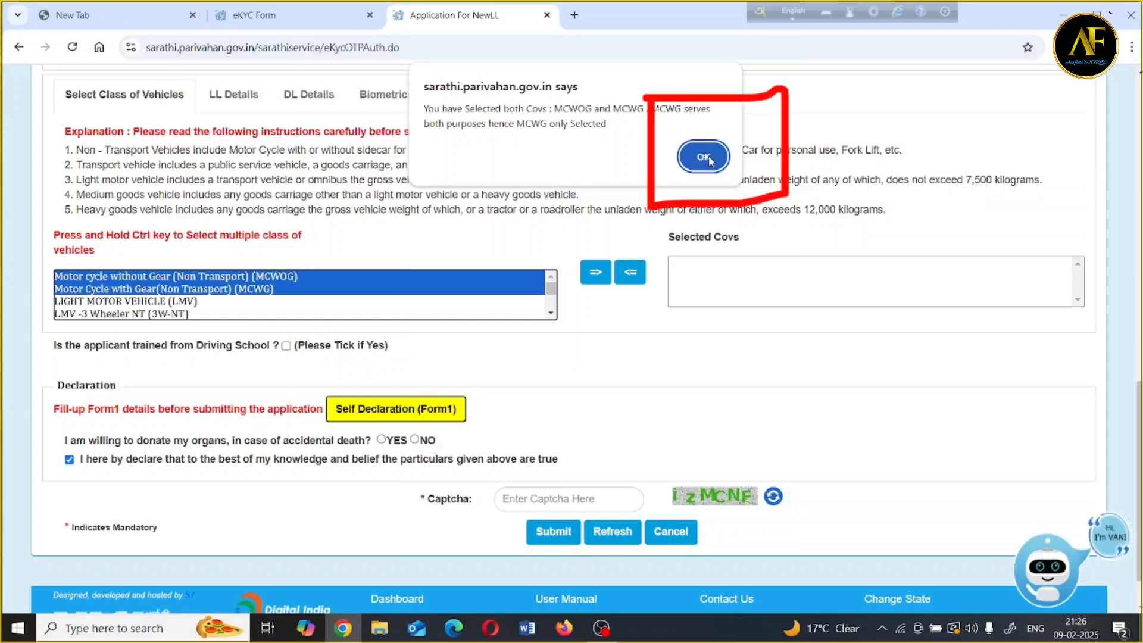
click(698, 160)
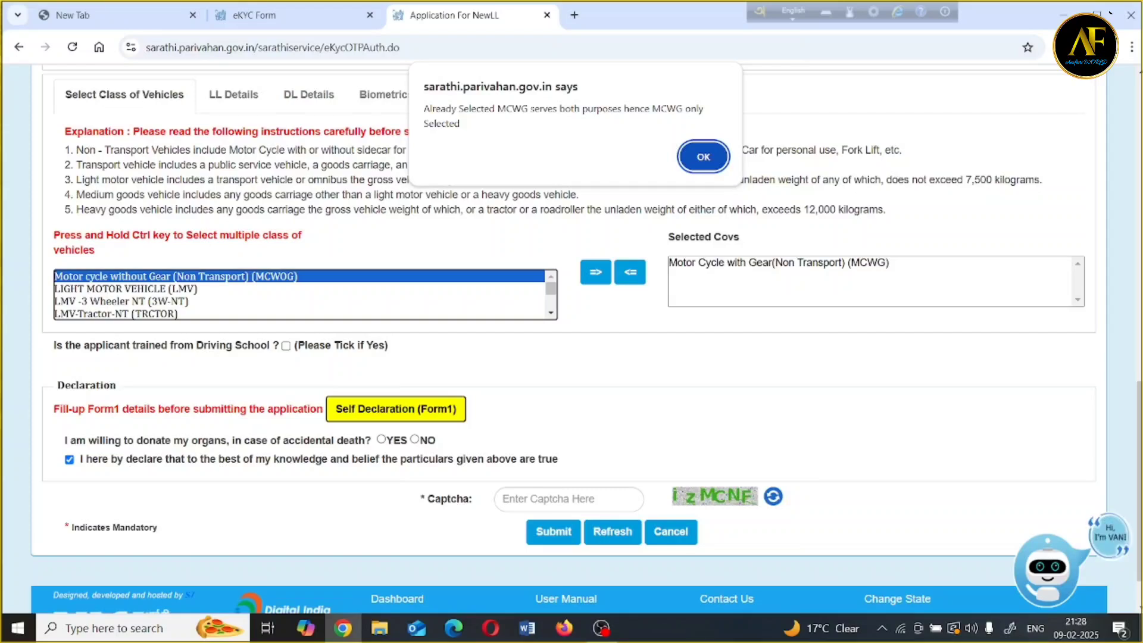
Step: Try to add Motor cycle without Gear (MCWOG) alongside the already selected MCWG class, and dismiss the alert
key(Return)
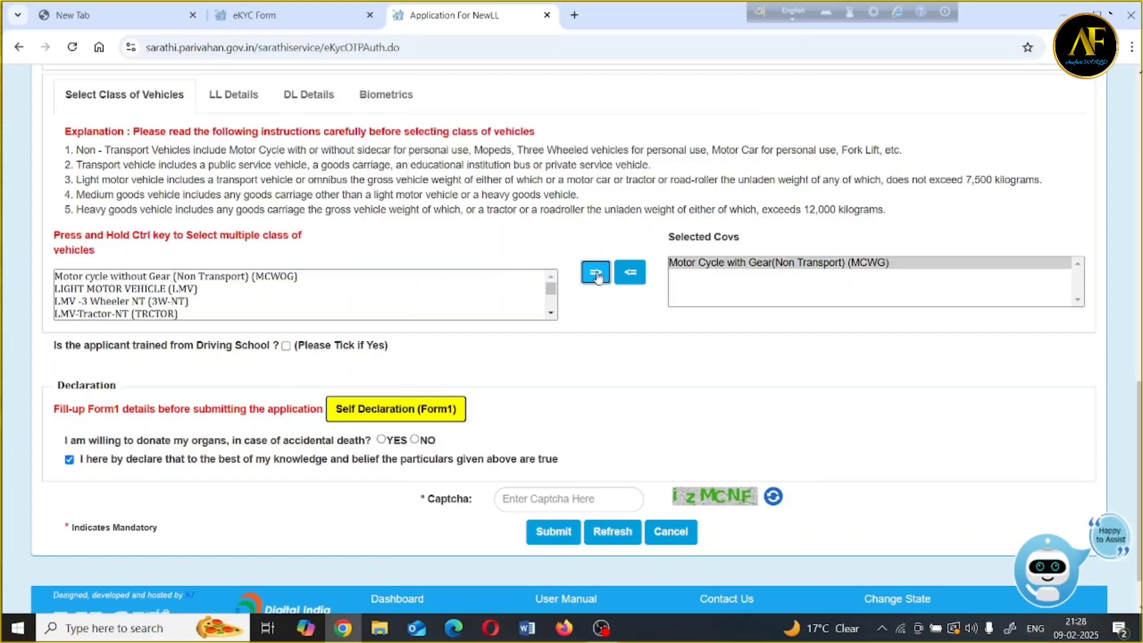
click(238, 280)
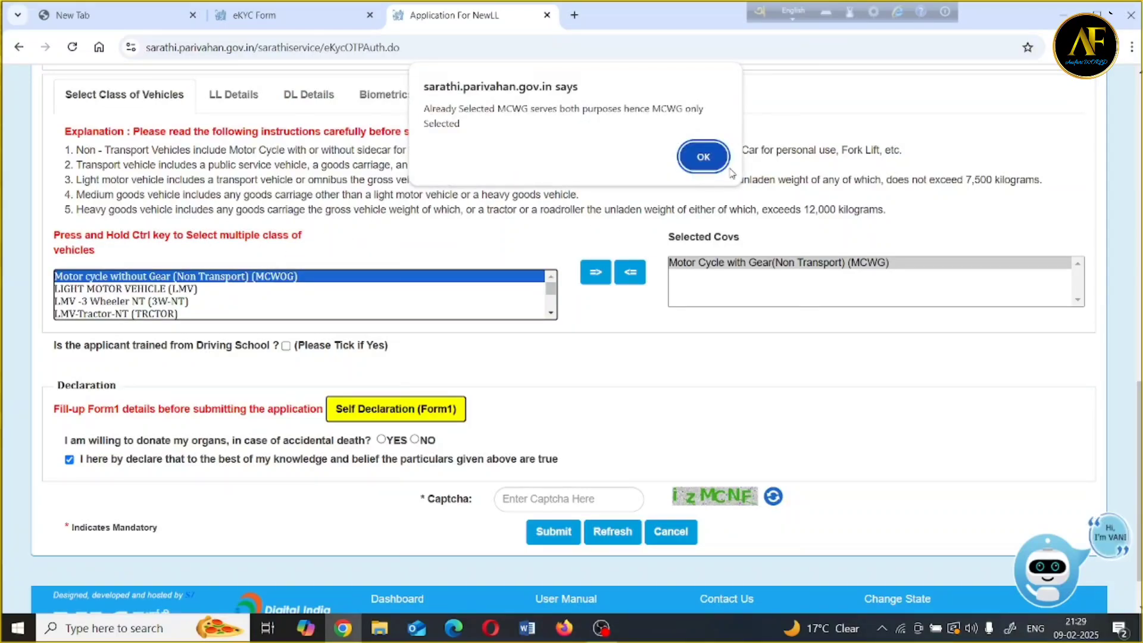
click(718, 160)
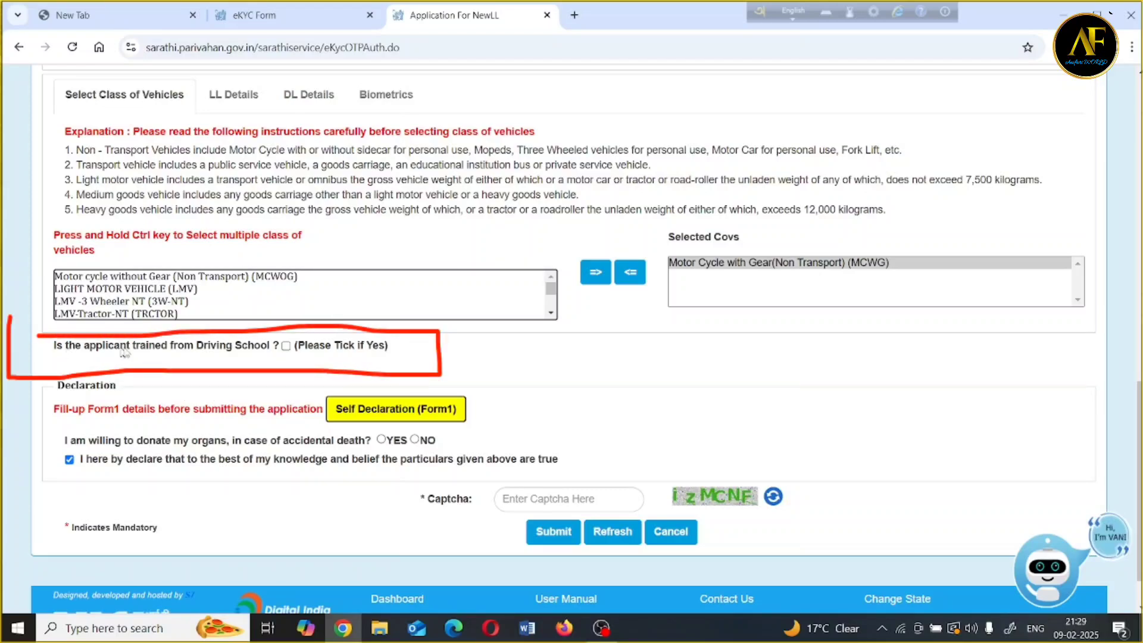
Step: Mark the applicant as trained from a driving school, view the training vehicle class choices, and clear the mark again
click(287, 346)
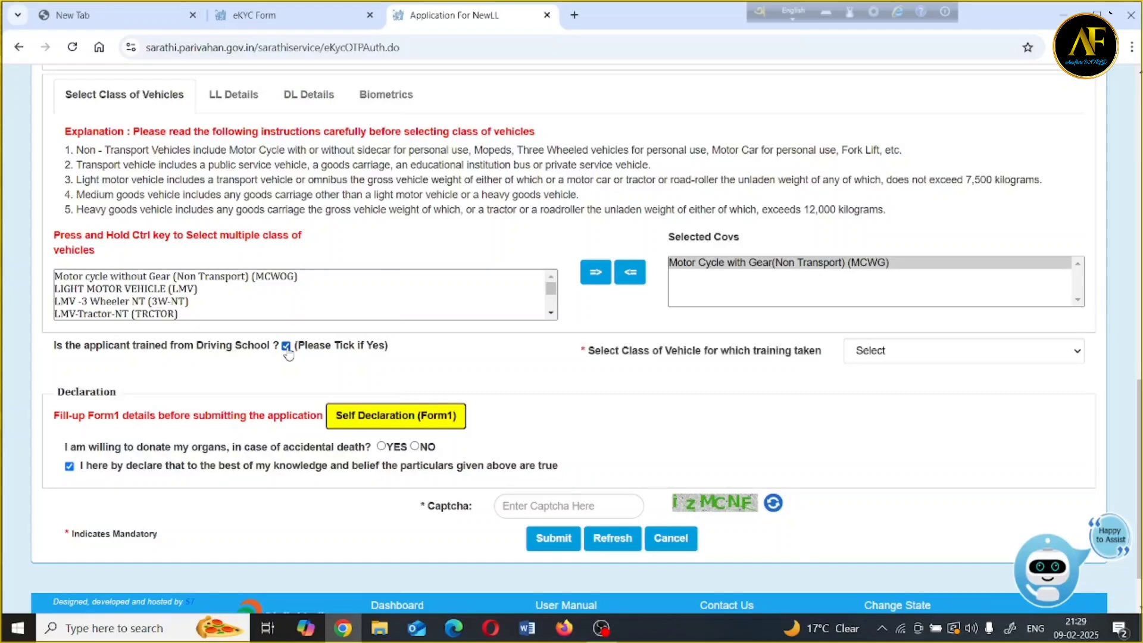
click(287, 350)
click(287, 347)
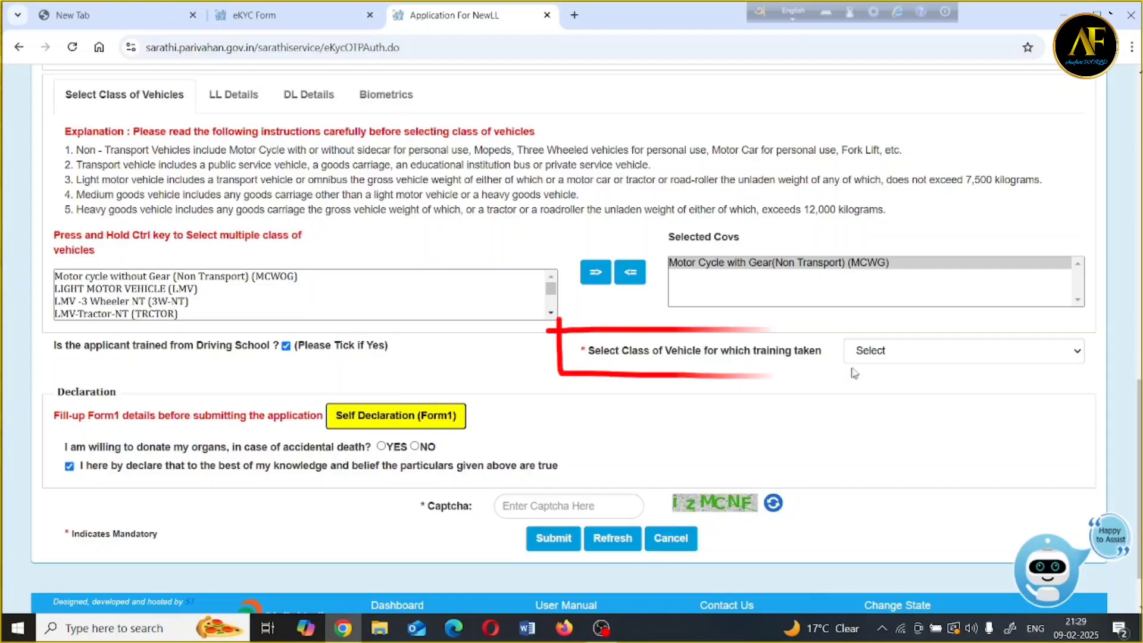
click(889, 357)
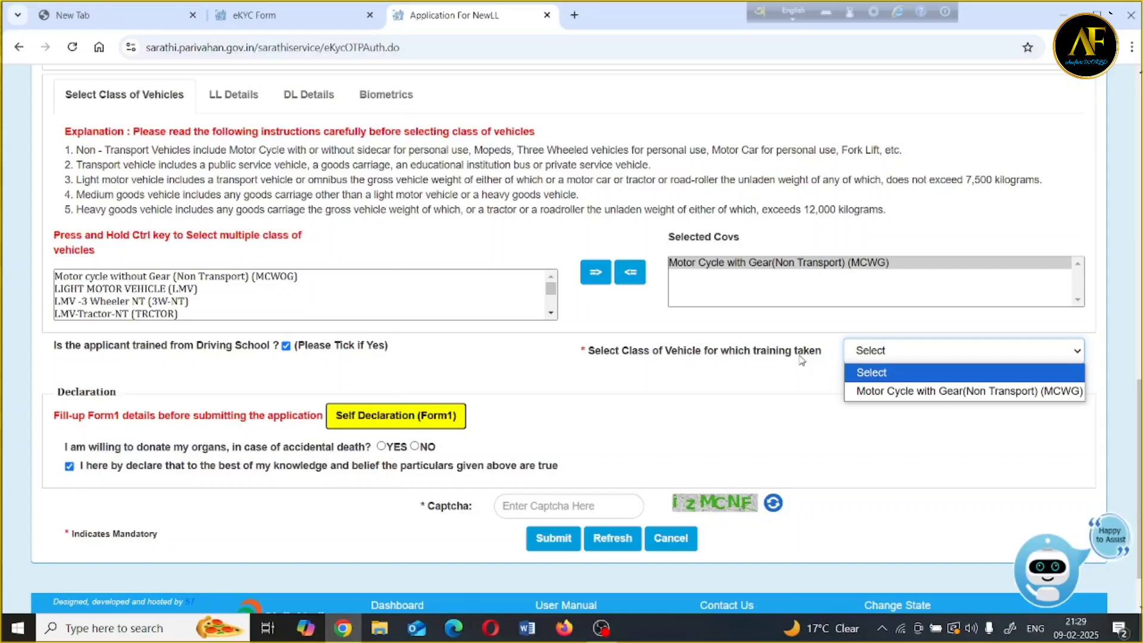
click(285, 347)
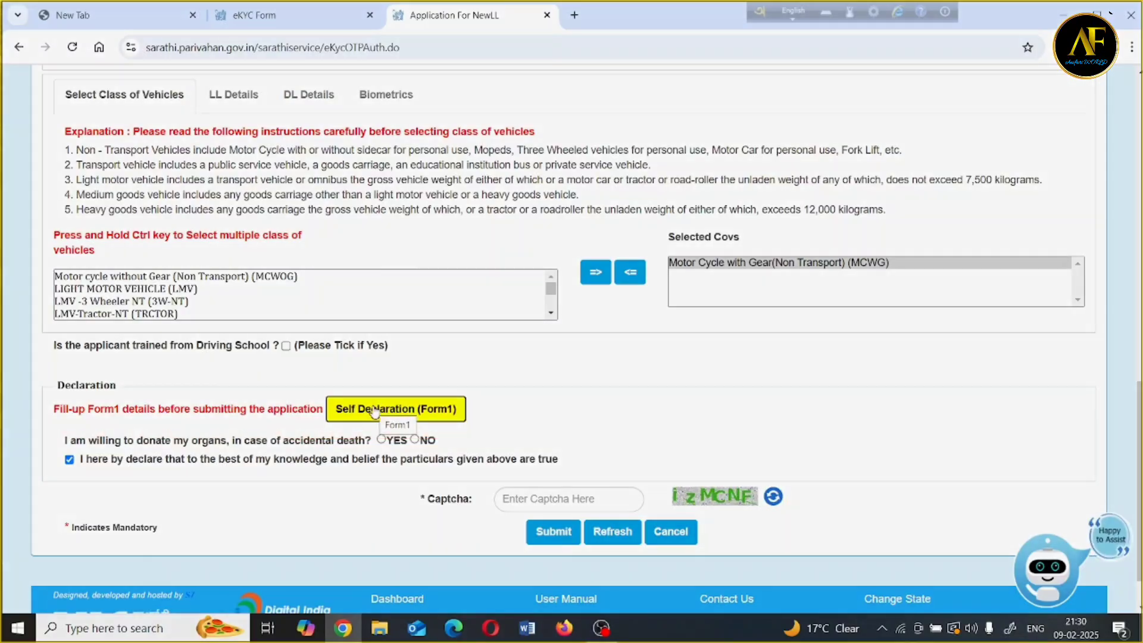
Step: Open Self Declaration (Form1) and answer YES to distinguishing with each eye and NO to all the other fitness questions
click(374, 411)
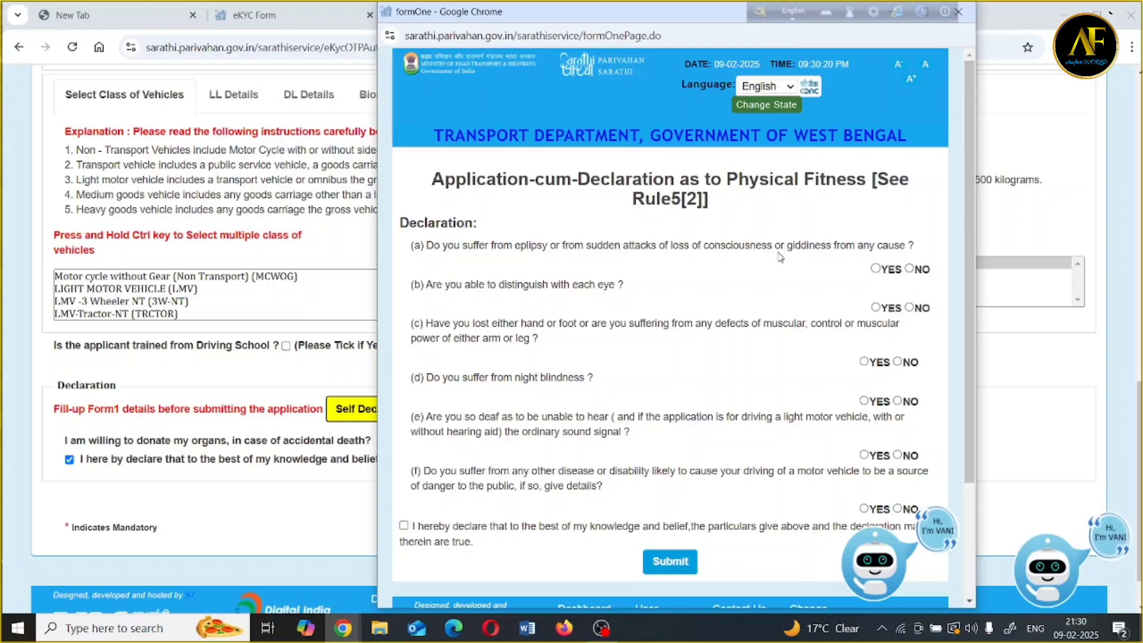
click(914, 270)
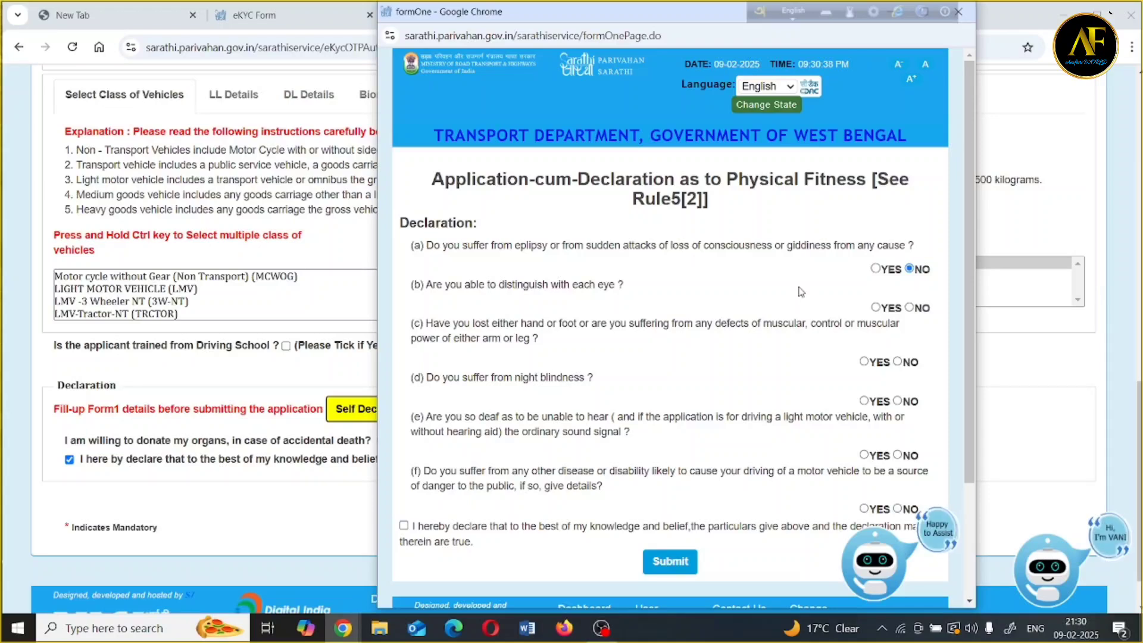
click(876, 308)
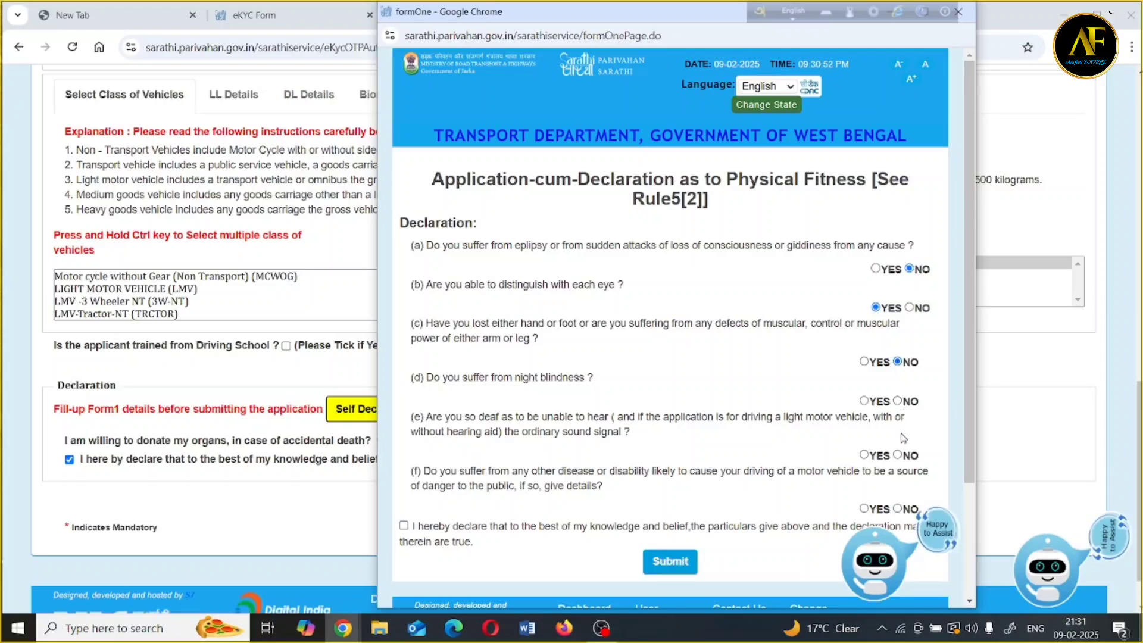
click(898, 402)
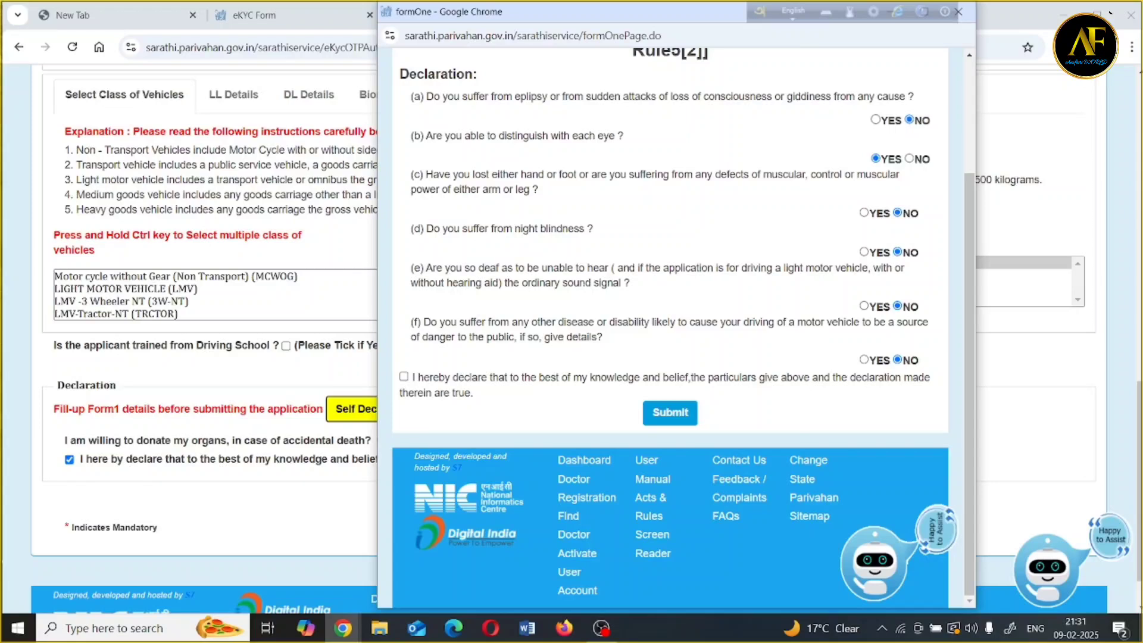
Step: Accept the truth declaration, submit the physical fitness self declaration with confirmation, and return to the application form
click(405, 377)
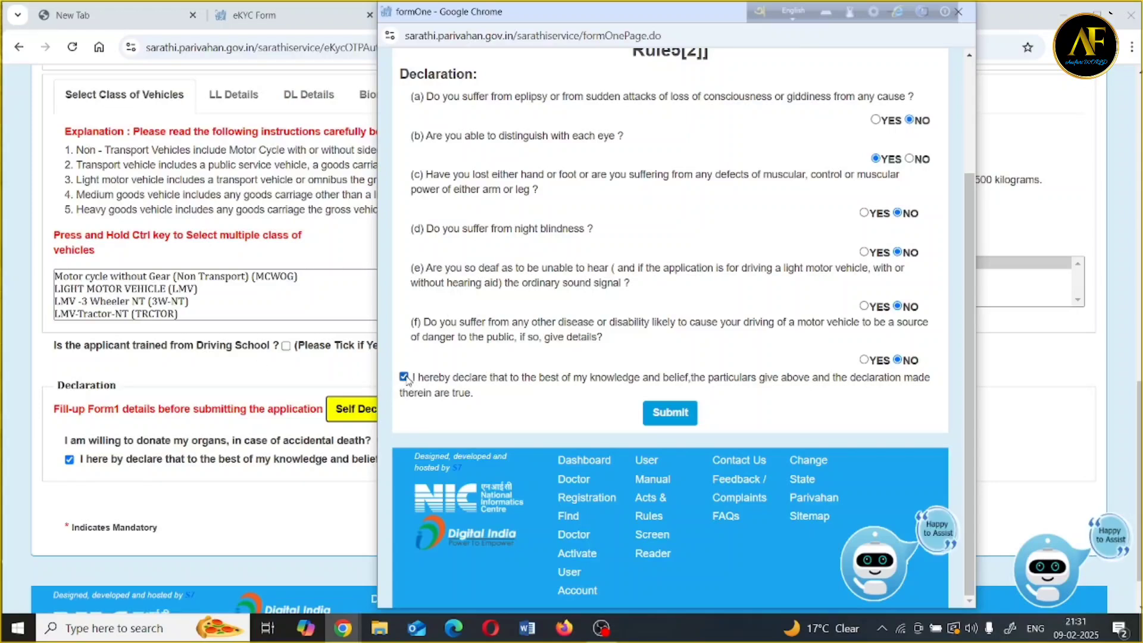
click(669, 419)
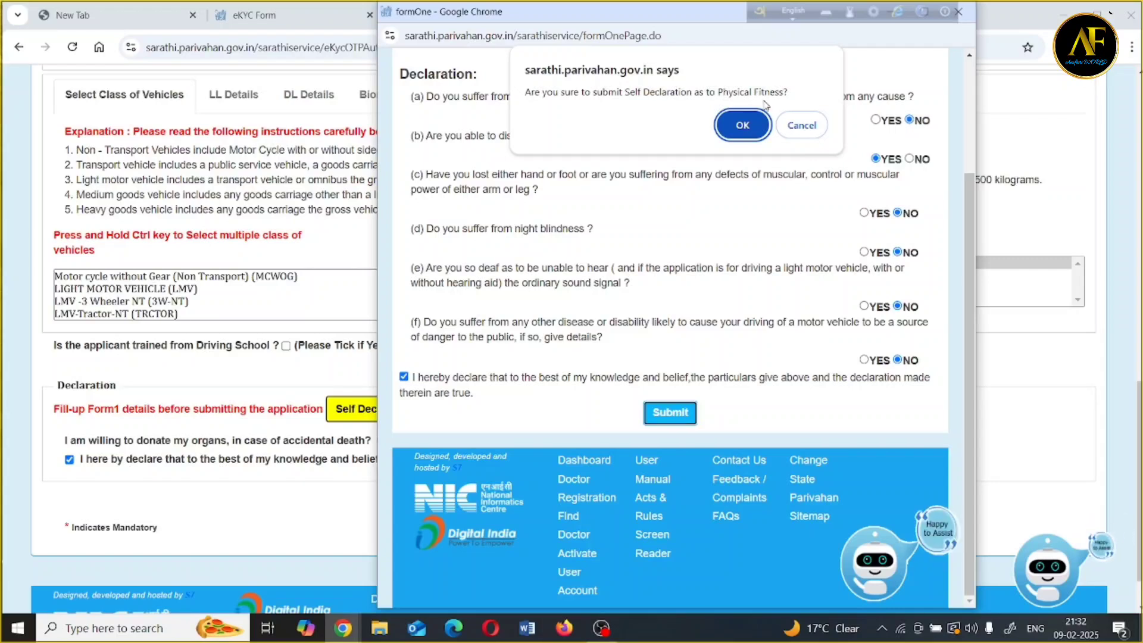
click(747, 122)
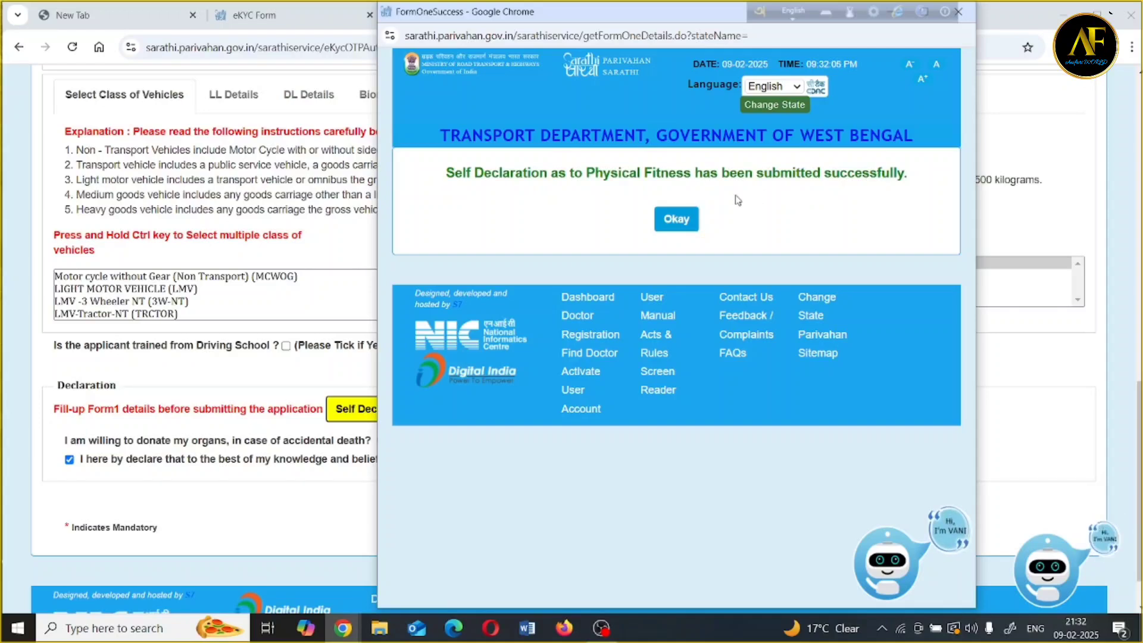
click(678, 219)
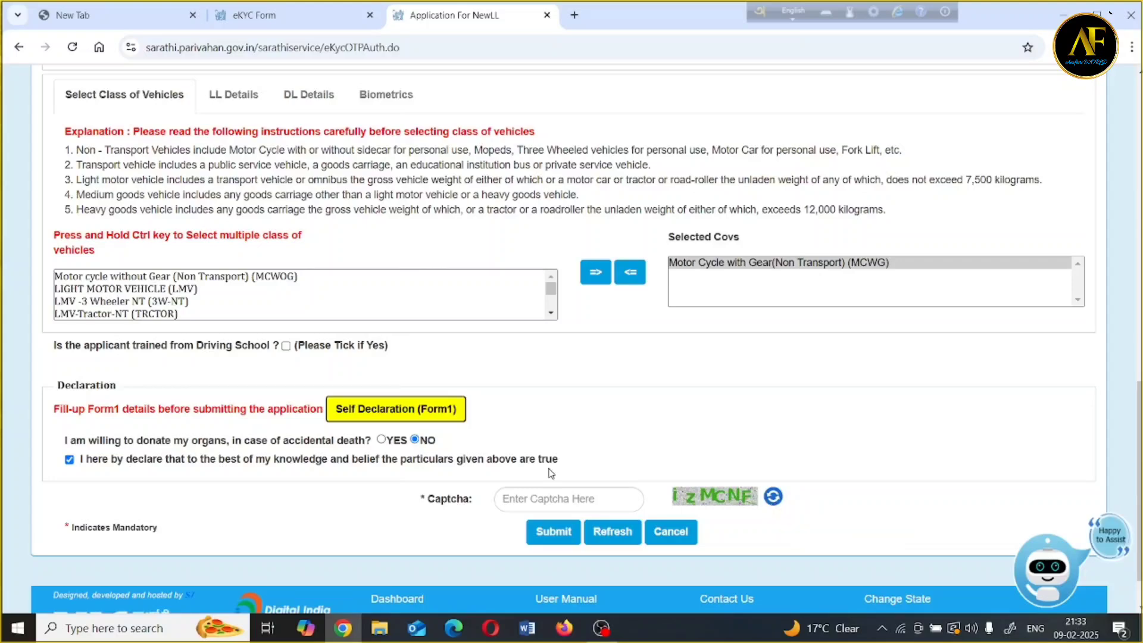
Step: Answer NO to organ donation and enter the displayed captcha code for the application
click(552, 498)
text(izMCNF)
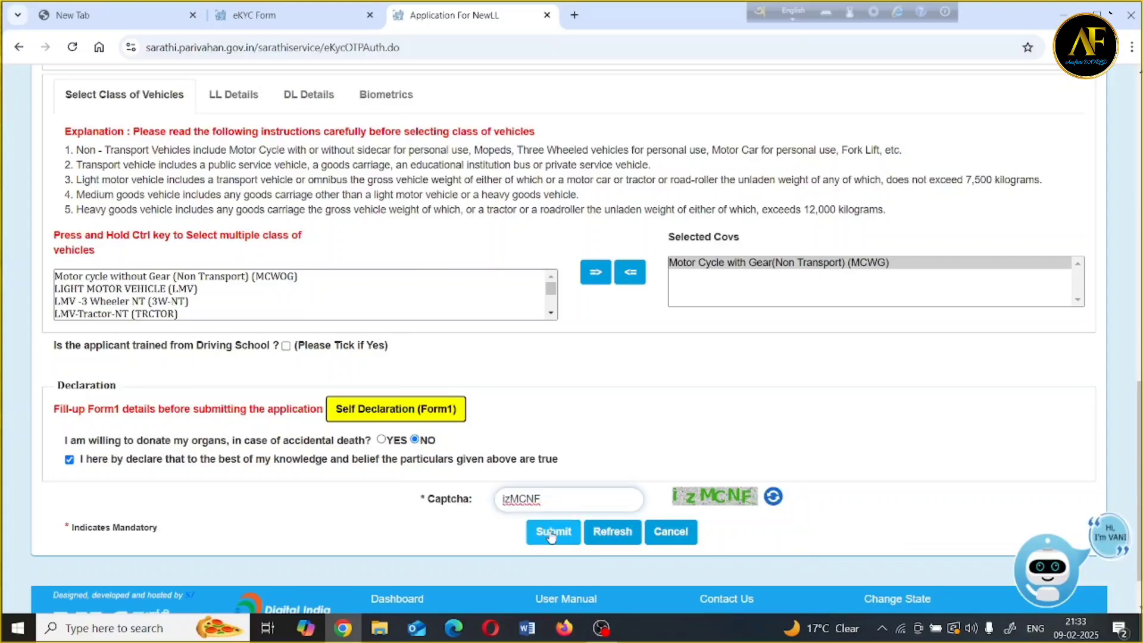